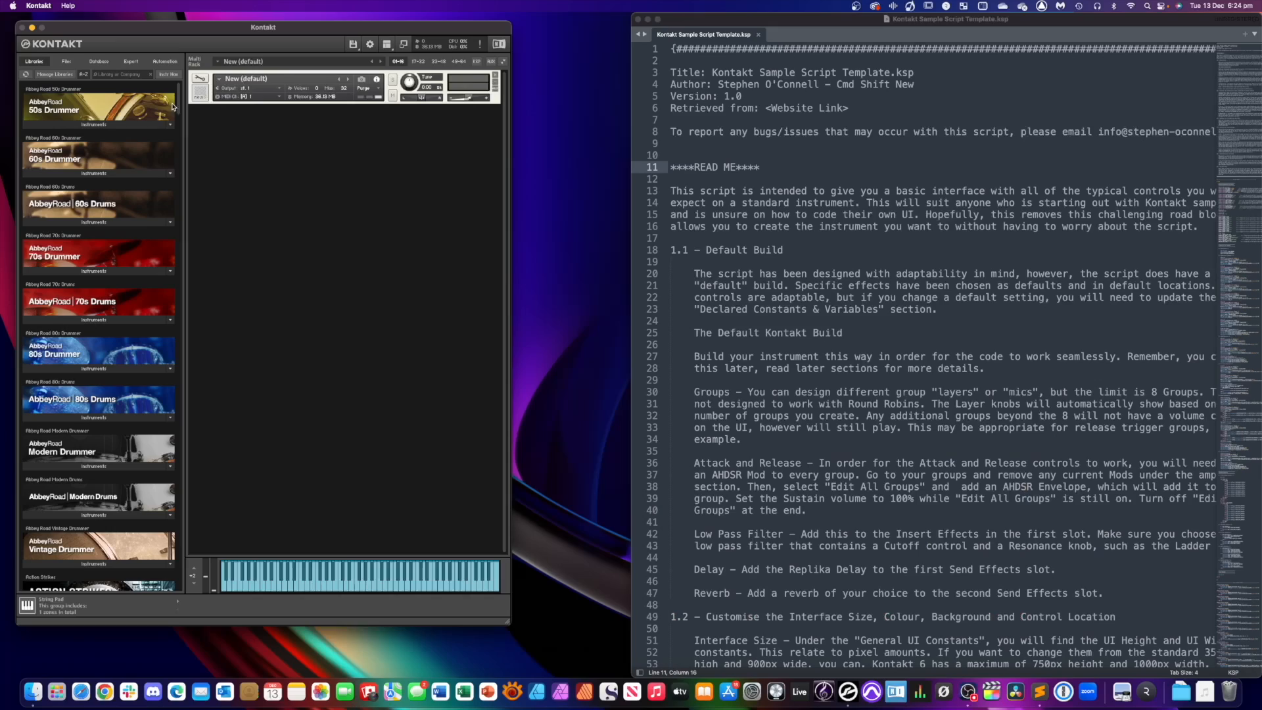
# Step: Inspect the zone mapping of the Brass Pad, Strings Tape and Brass Tape groups, showing only the selected group's zones
pyautogui.click(199, 78)
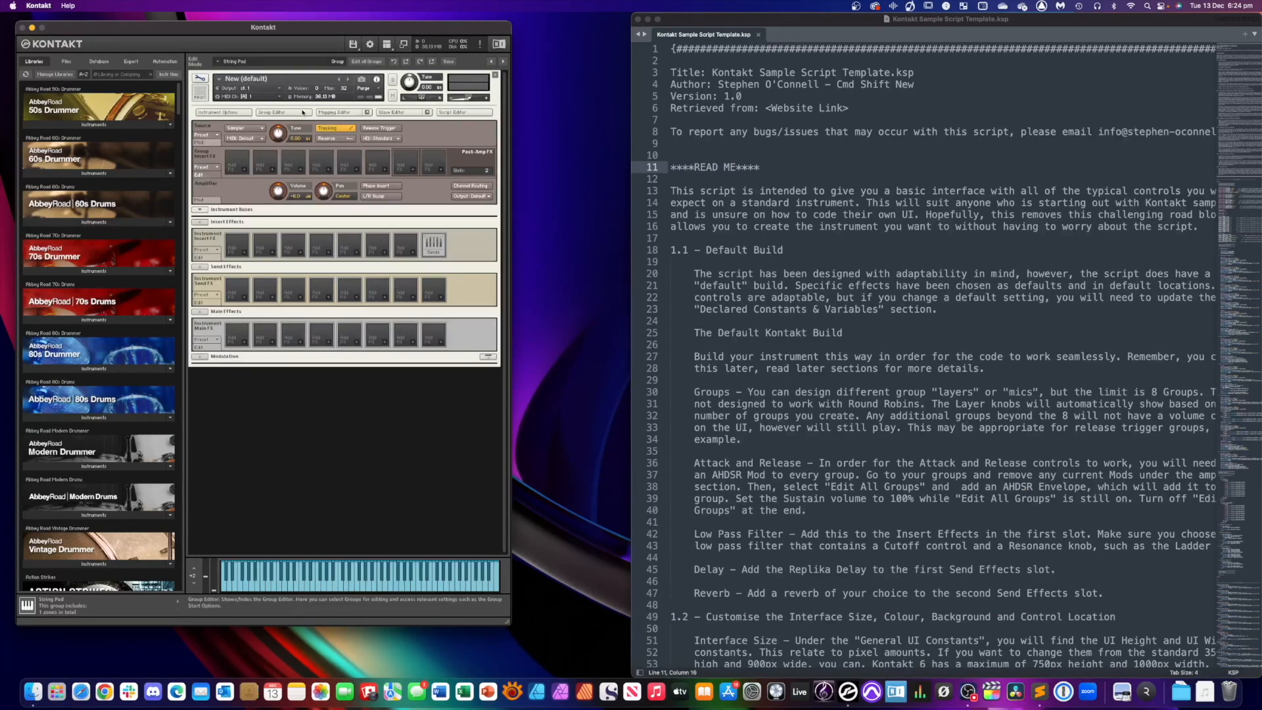
pyautogui.click(282, 113)
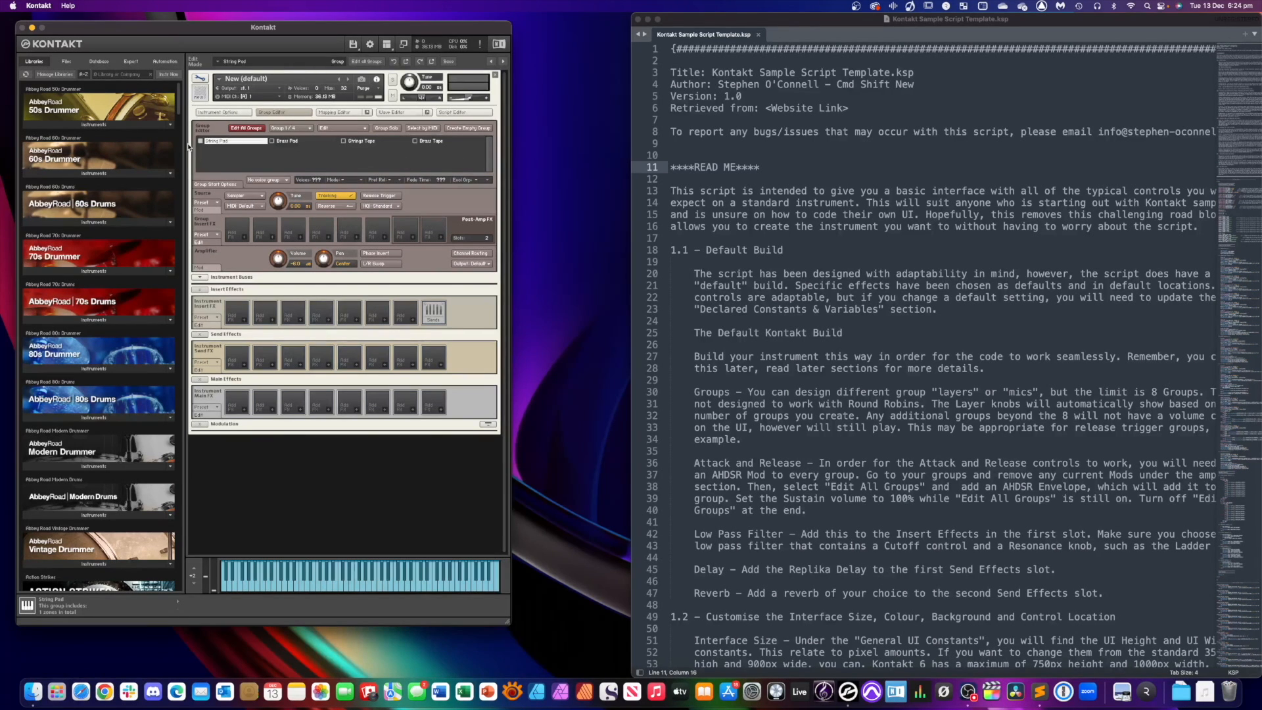
pyautogui.click(342, 112)
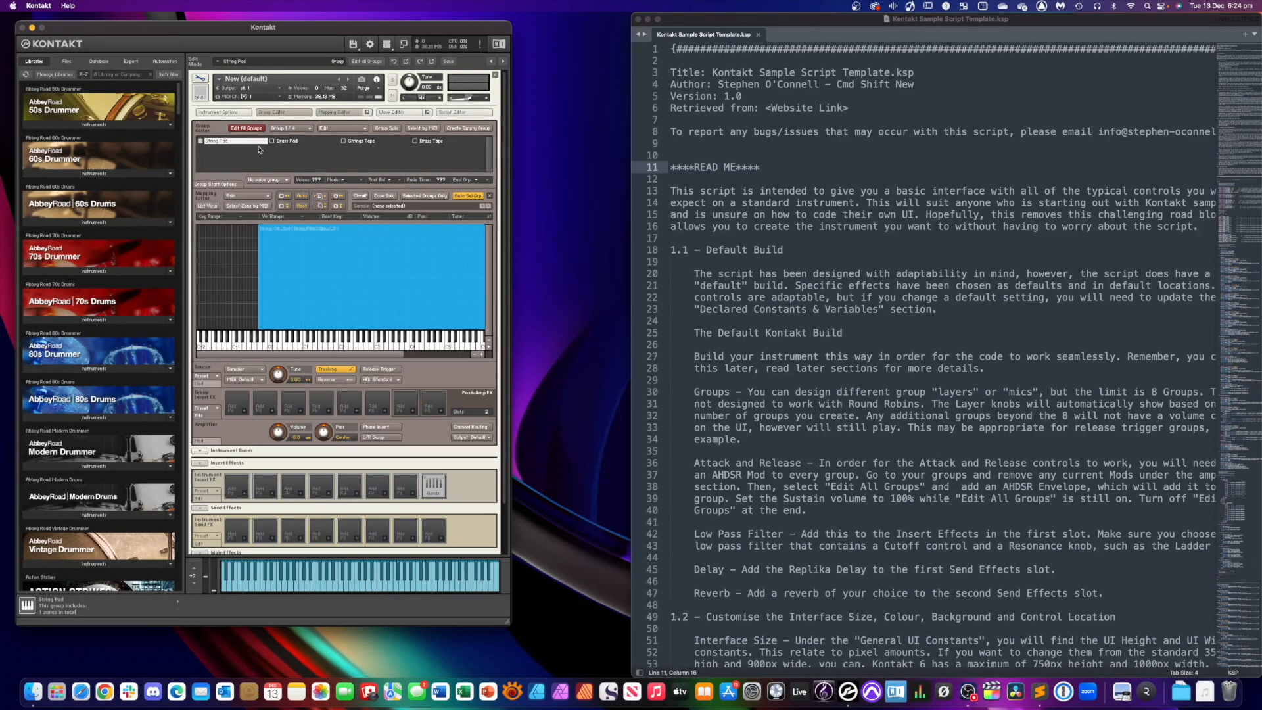
pyautogui.click(425, 196)
pyautogui.click(288, 140)
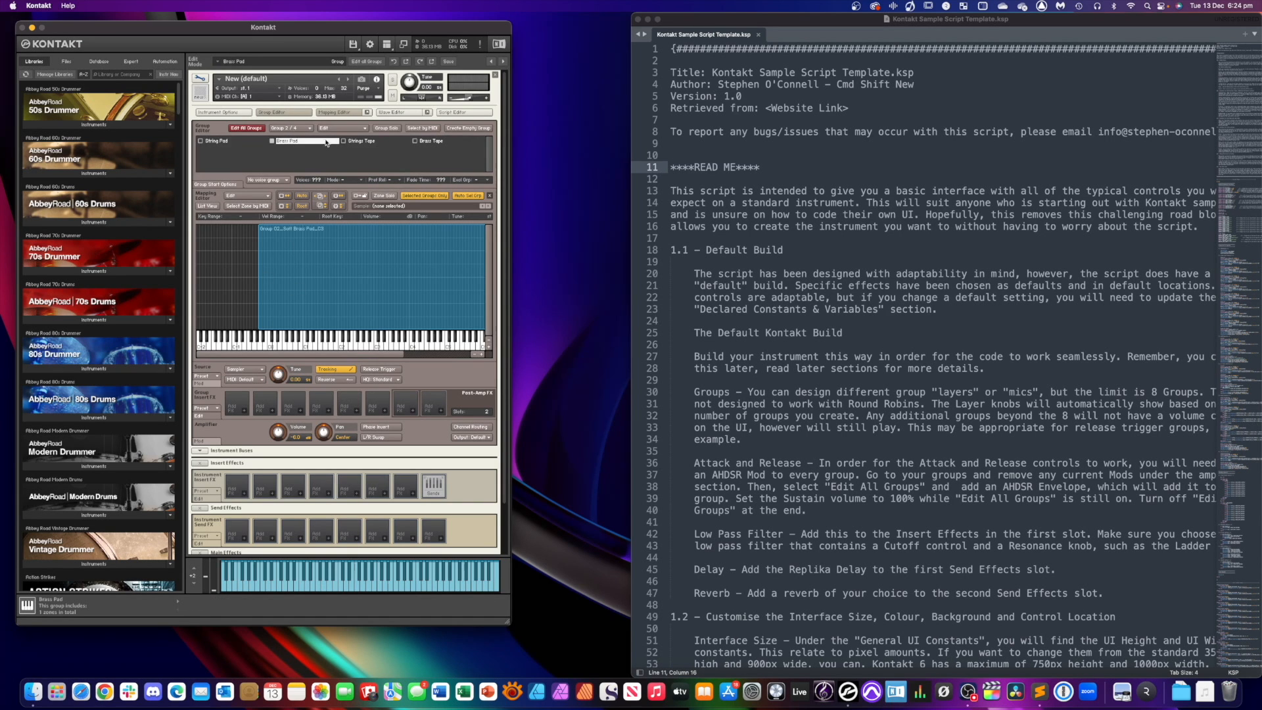
pyautogui.click(355, 141)
pyautogui.click(420, 141)
pyautogui.moveTo(343, 356); pyautogui.dragTo(372, 356)
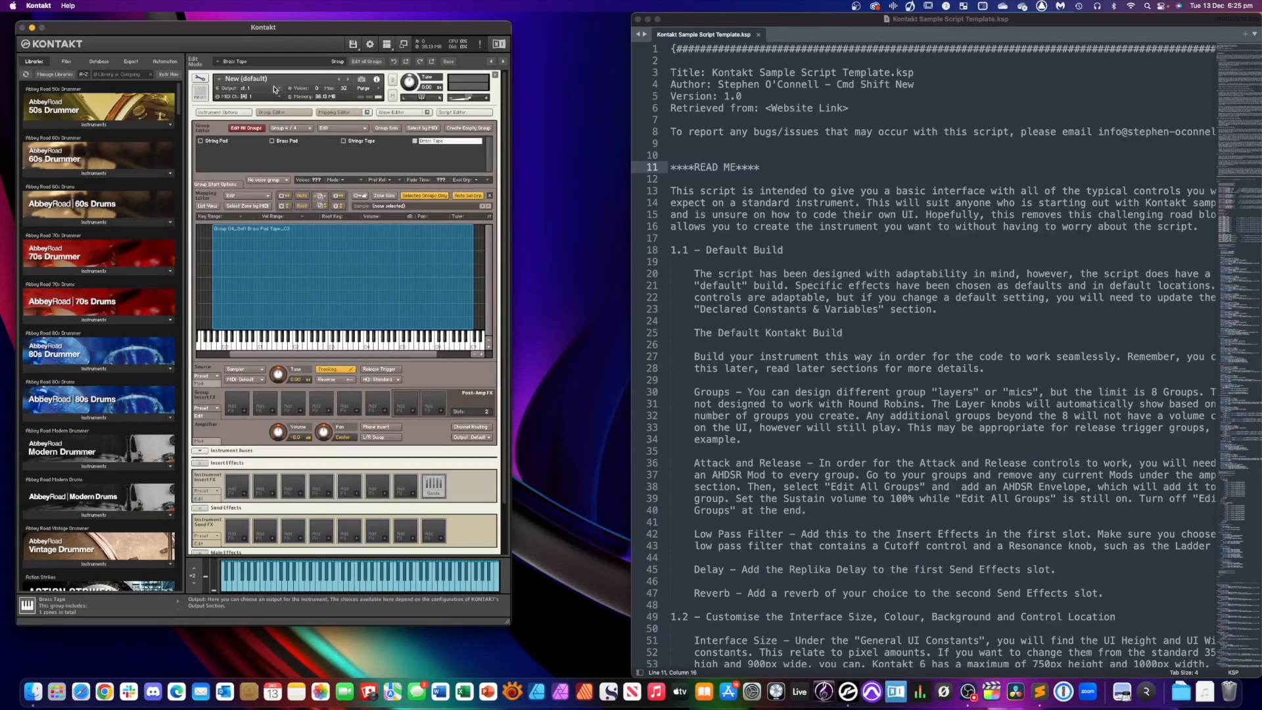
pyautogui.click(200, 78)
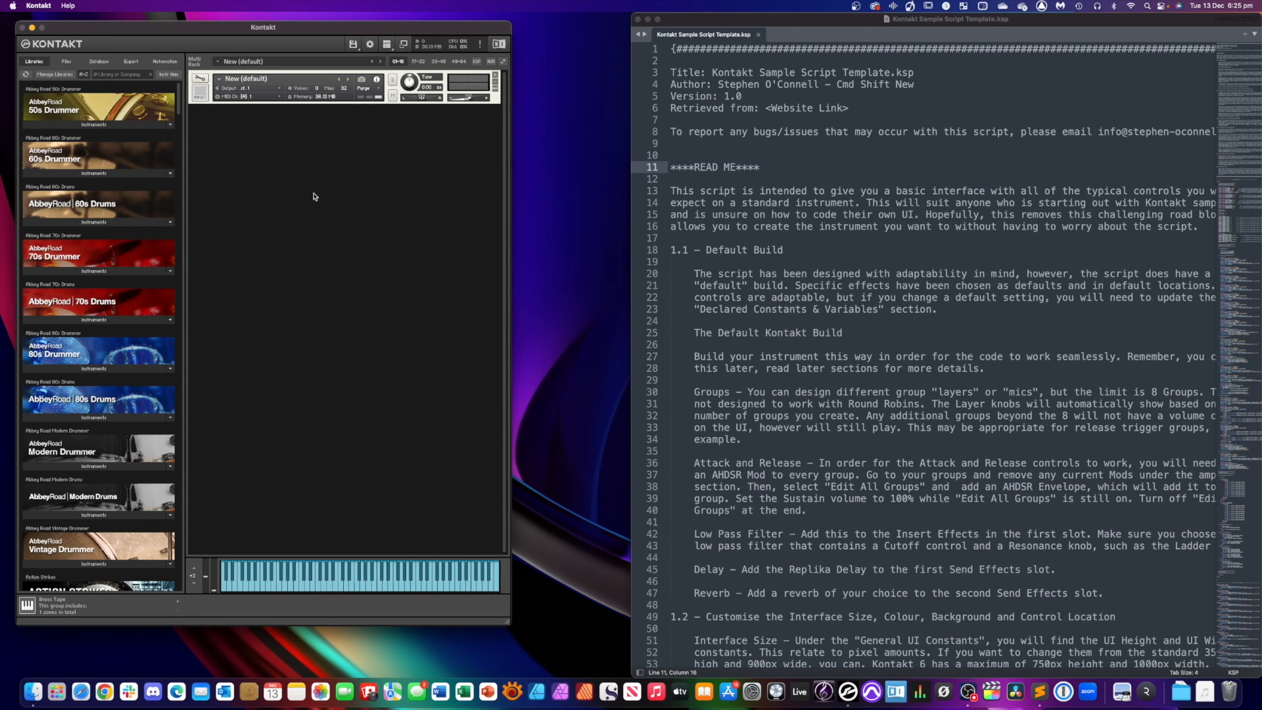
# Step: Reopen the instrument for editing and show the code area of the first empty script slot
pyautogui.click(200, 79)
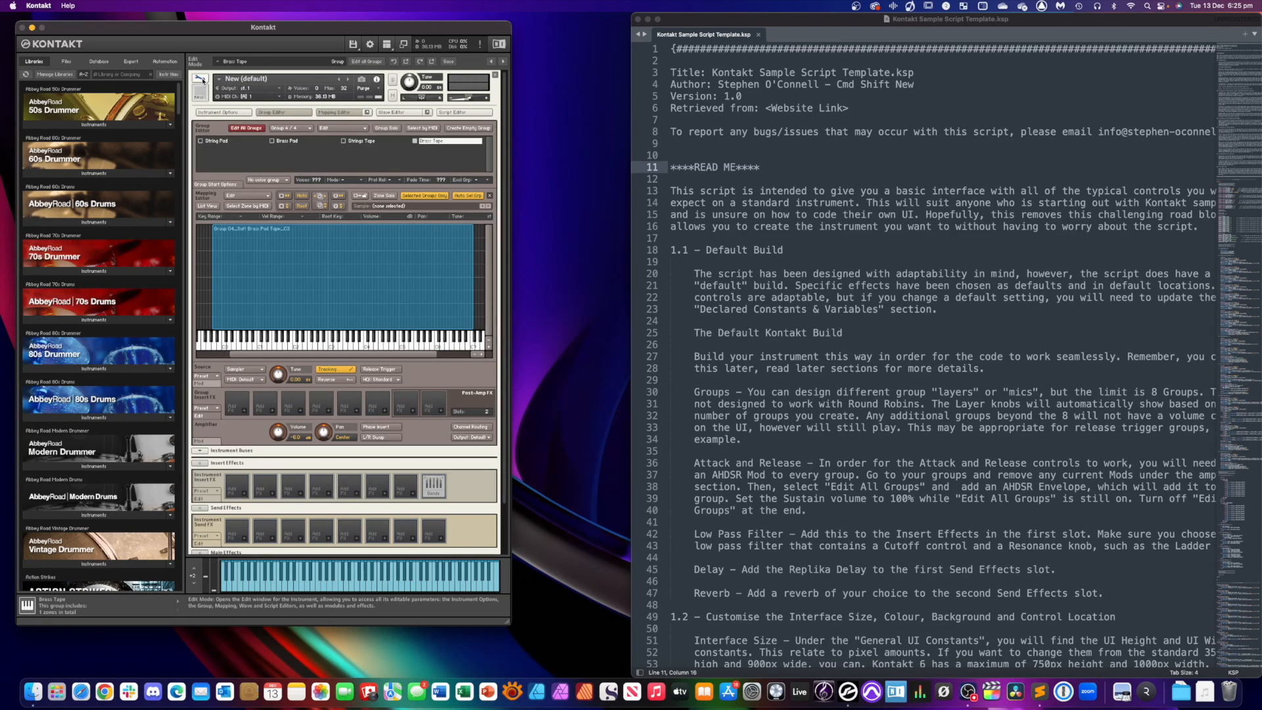
pyautogui.click(471, 113)
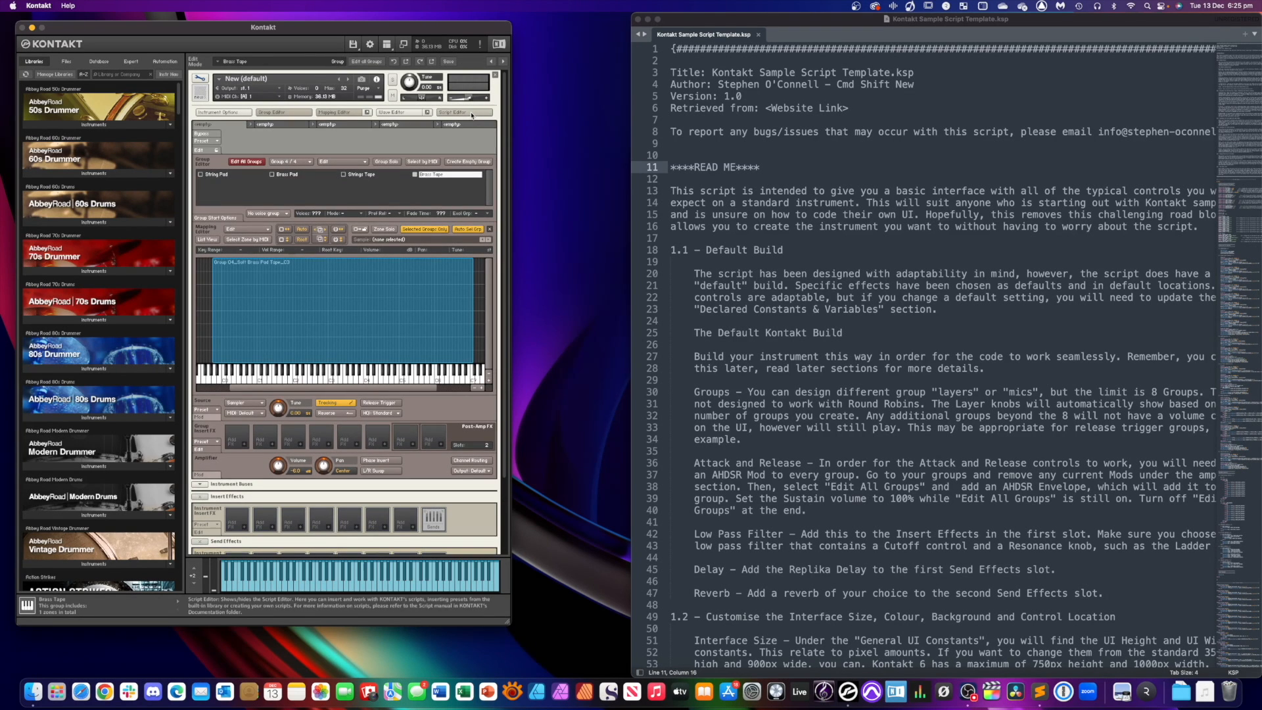
pyautogui.click(210, 151)
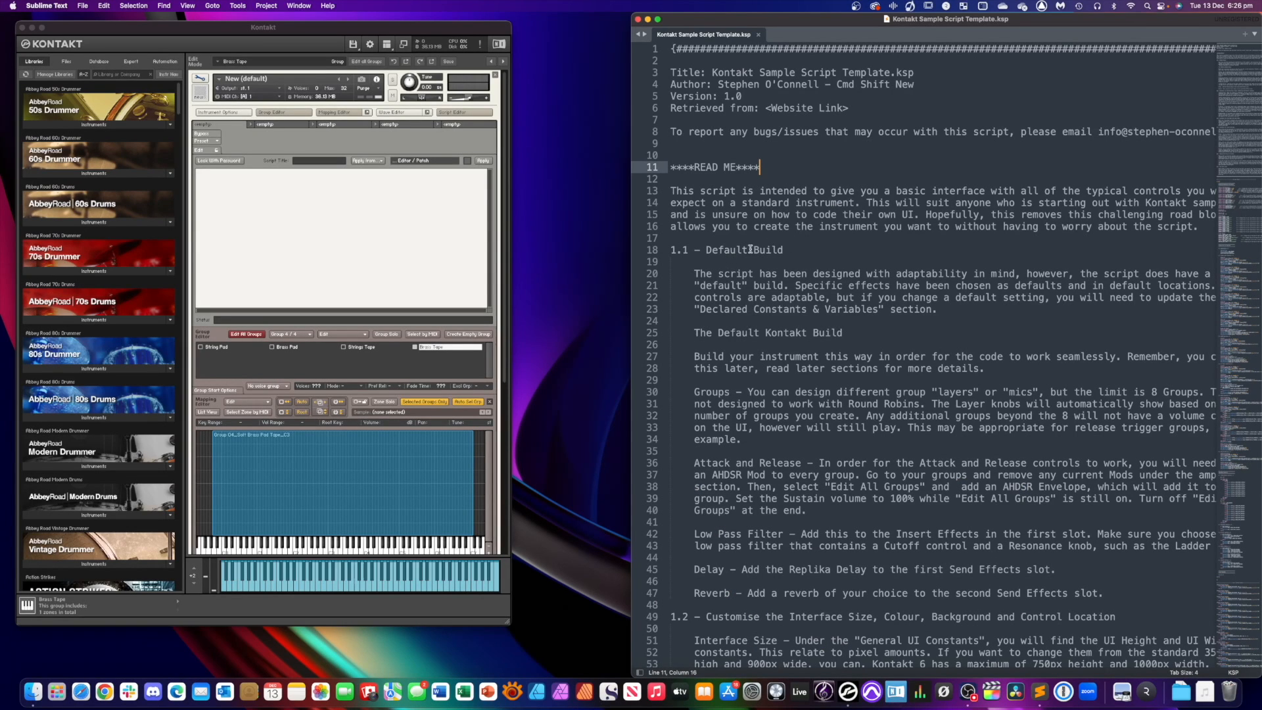
# Step: Review the script read-me's Default Build section, covering Groups, Attack and Release, Low Pass Filter, Delay and Reverb
pyautogui.moveTo(707, 250); pyautogui.dragTo(777, 250)
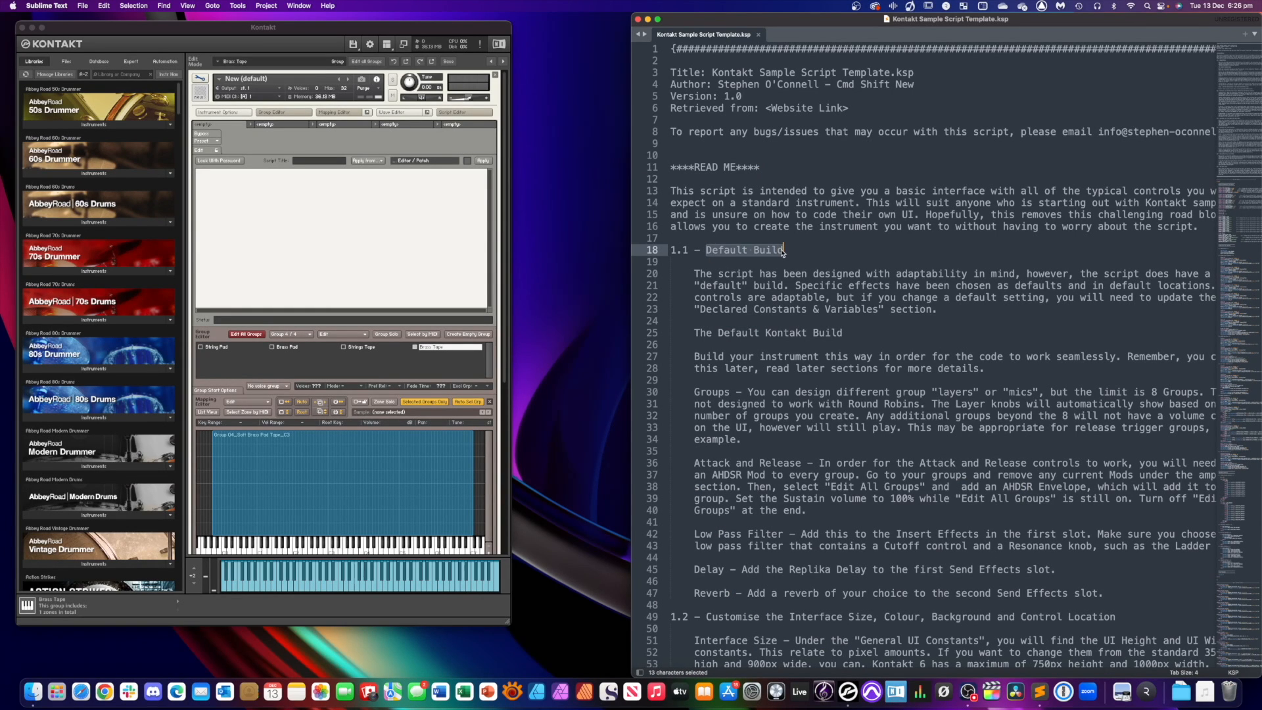
pyautogui.scroll(-3, 815, 250)
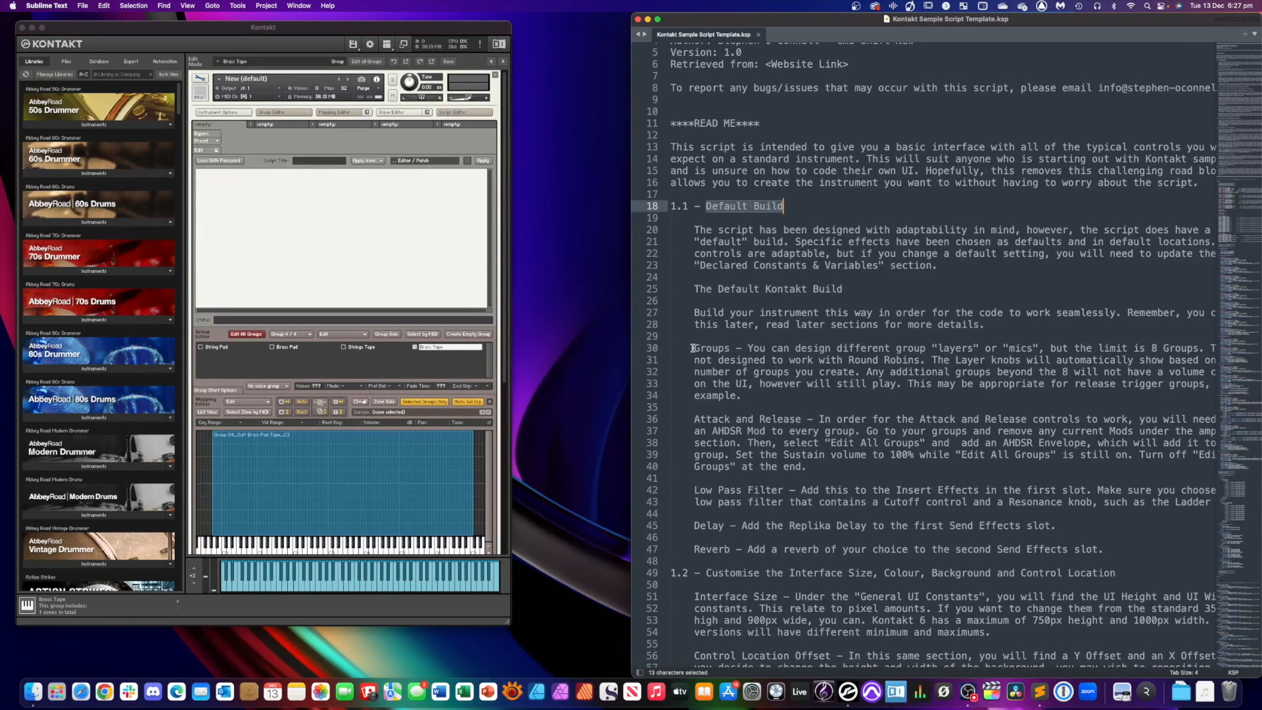
pyautogui.moveTo(693, 348); pyautogui.dragTo(734, 349)
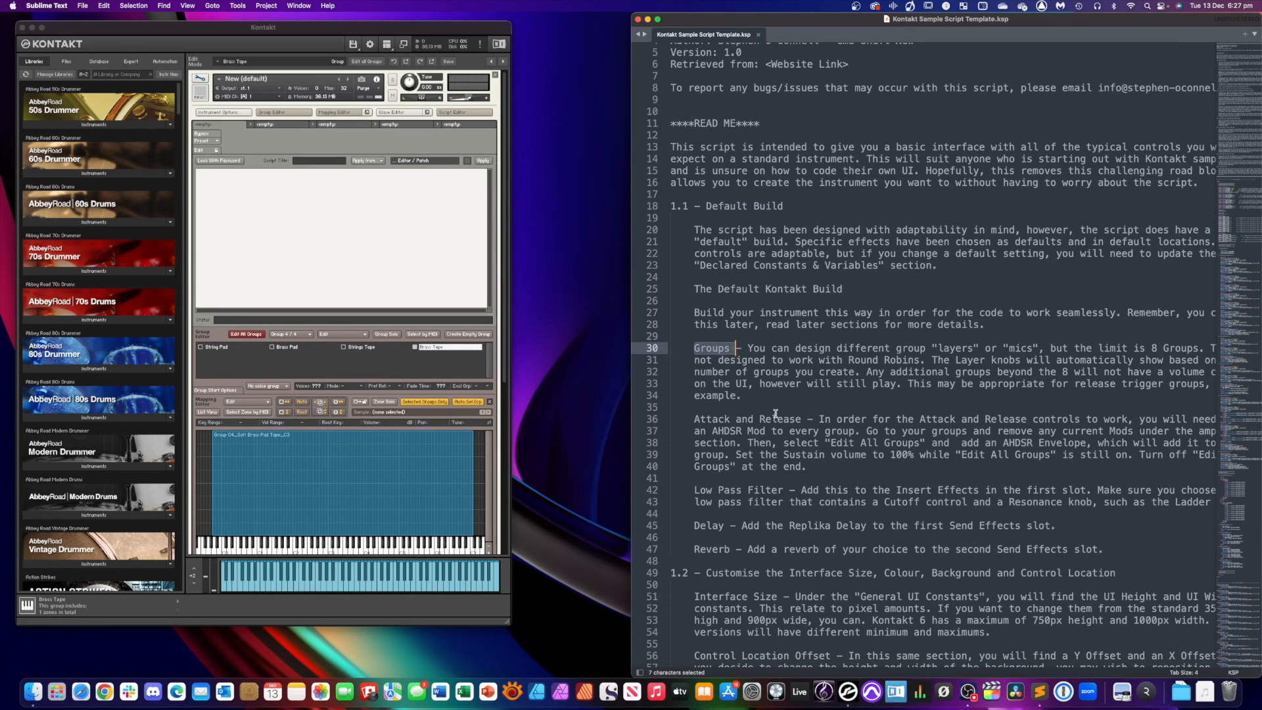
pyautogui.doubleClick(953, 347)
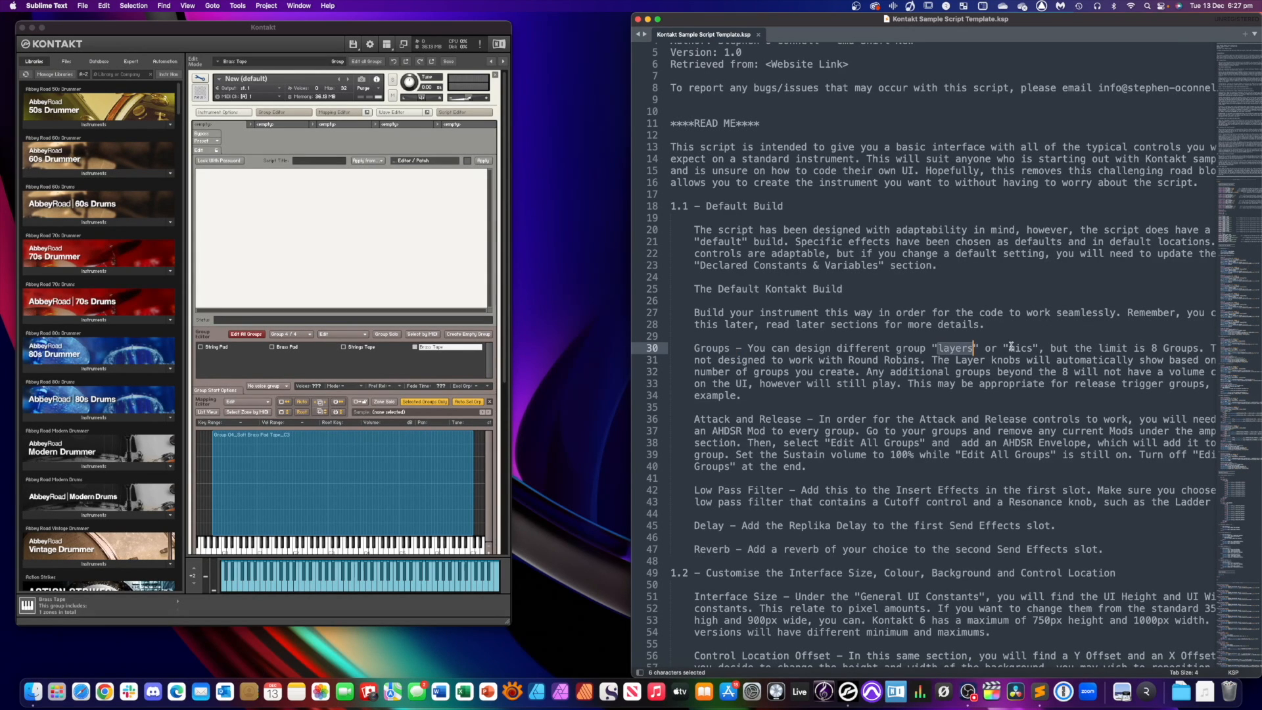
pyautogui.click(941, 360)
pyautogui.moveTo(846, 359); pyautogui.dragTo(914, 360)
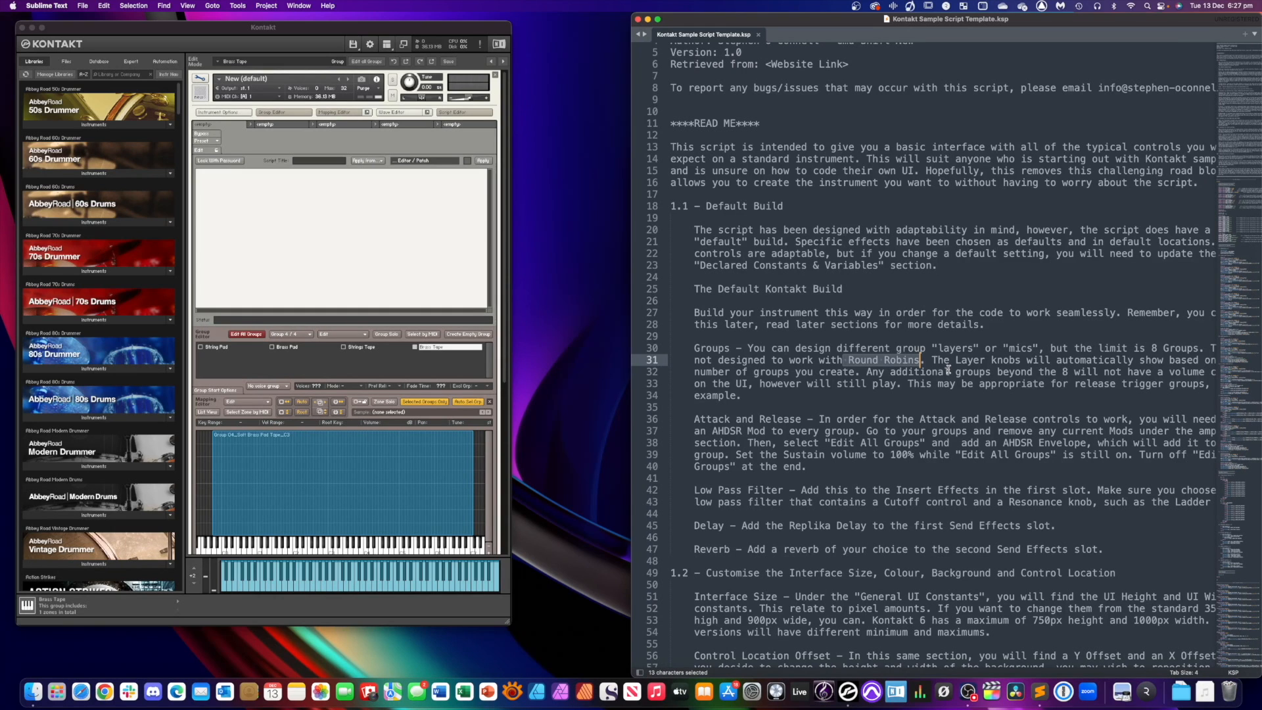
pyautogui.scroll(-3, 948, 370)
pyautogui.moveTo(694, 381); pyautogui.dragTo(800, 381)
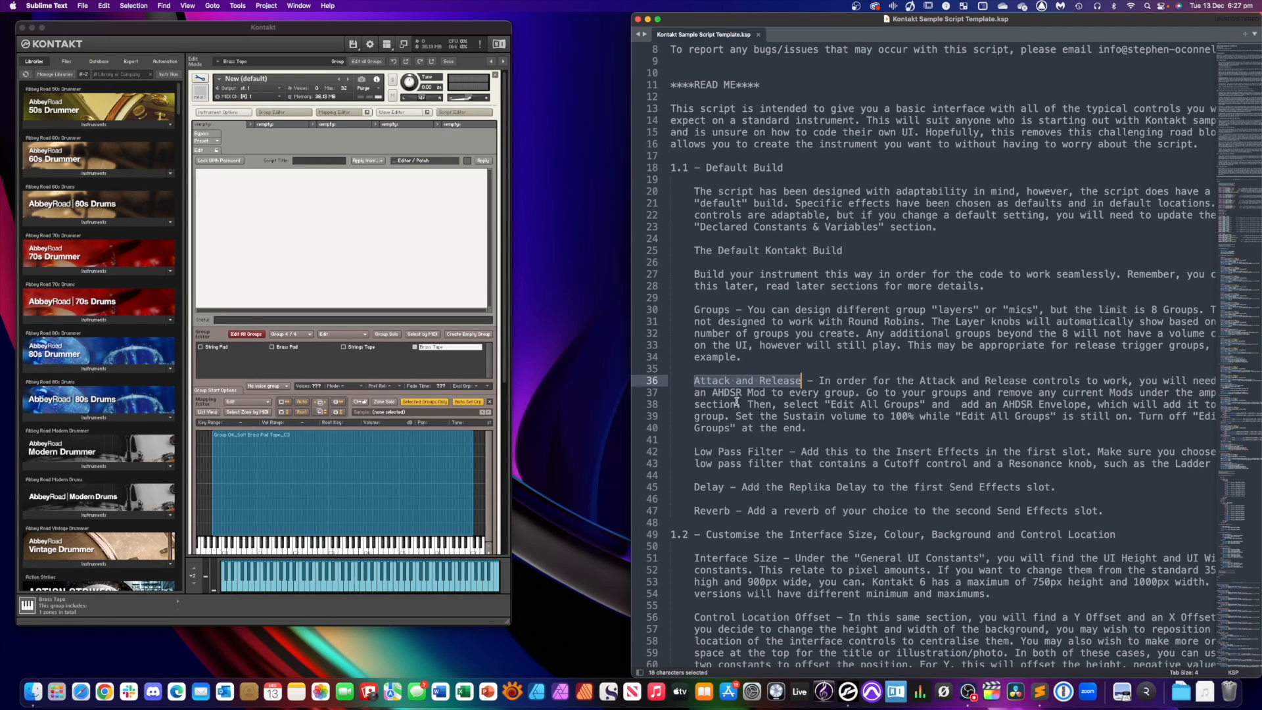
pyautogui.moveTo(694, 452); pyautogui.dragTo(771, 451)
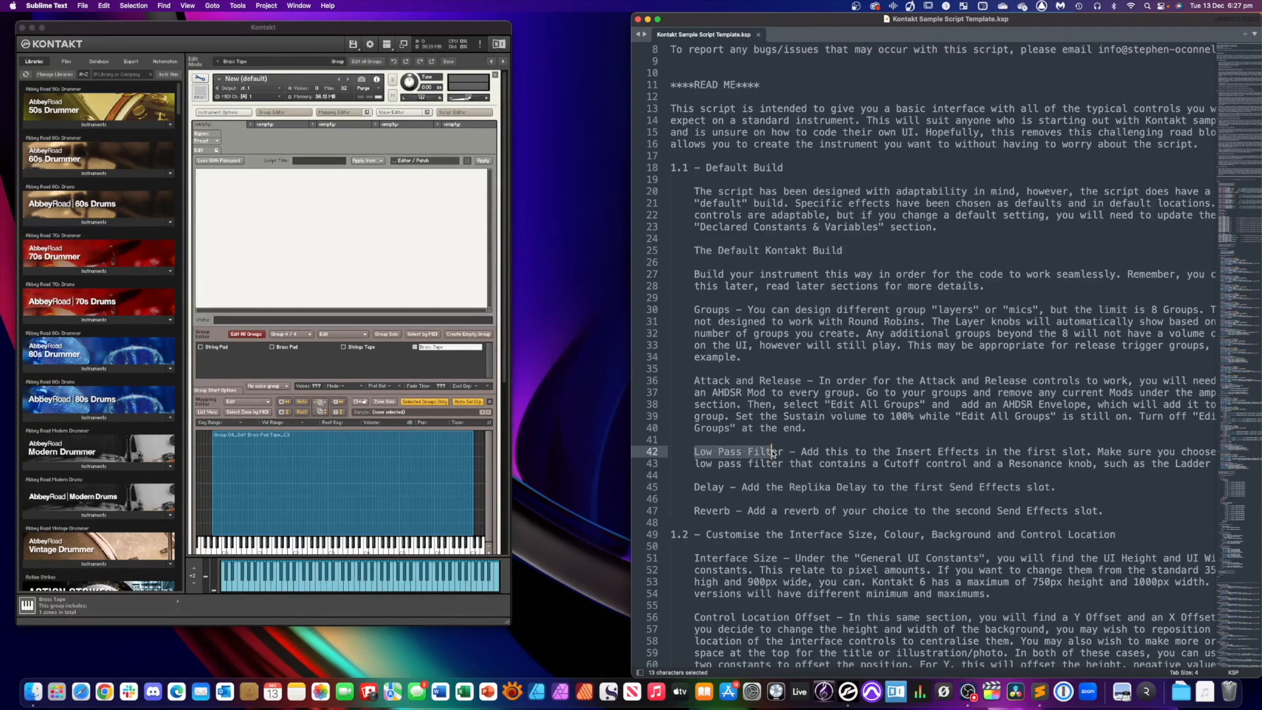
pyautogui.doubleClick(709, 487)
pyautogui.doubleClick(713, 510)
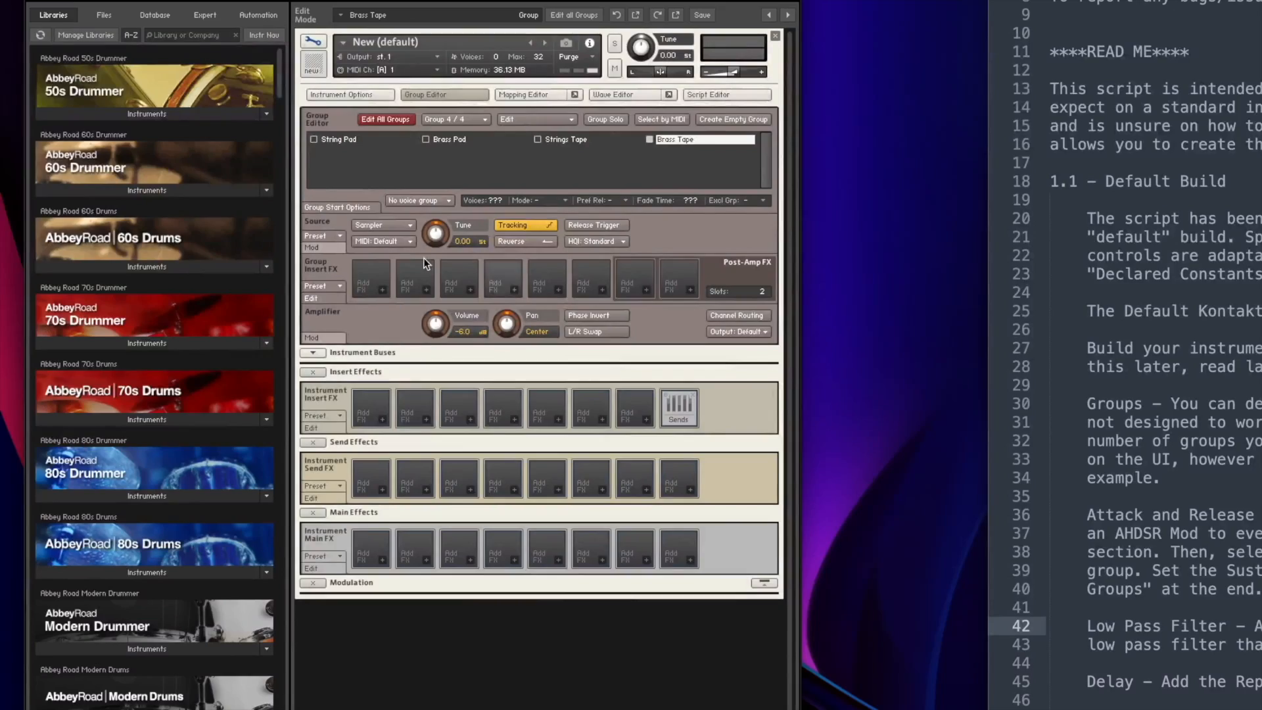
# Step: Enable editing of all groups and add an AHDSR envelope modulator to the amplifier section
pyautogui.click(401, 119)
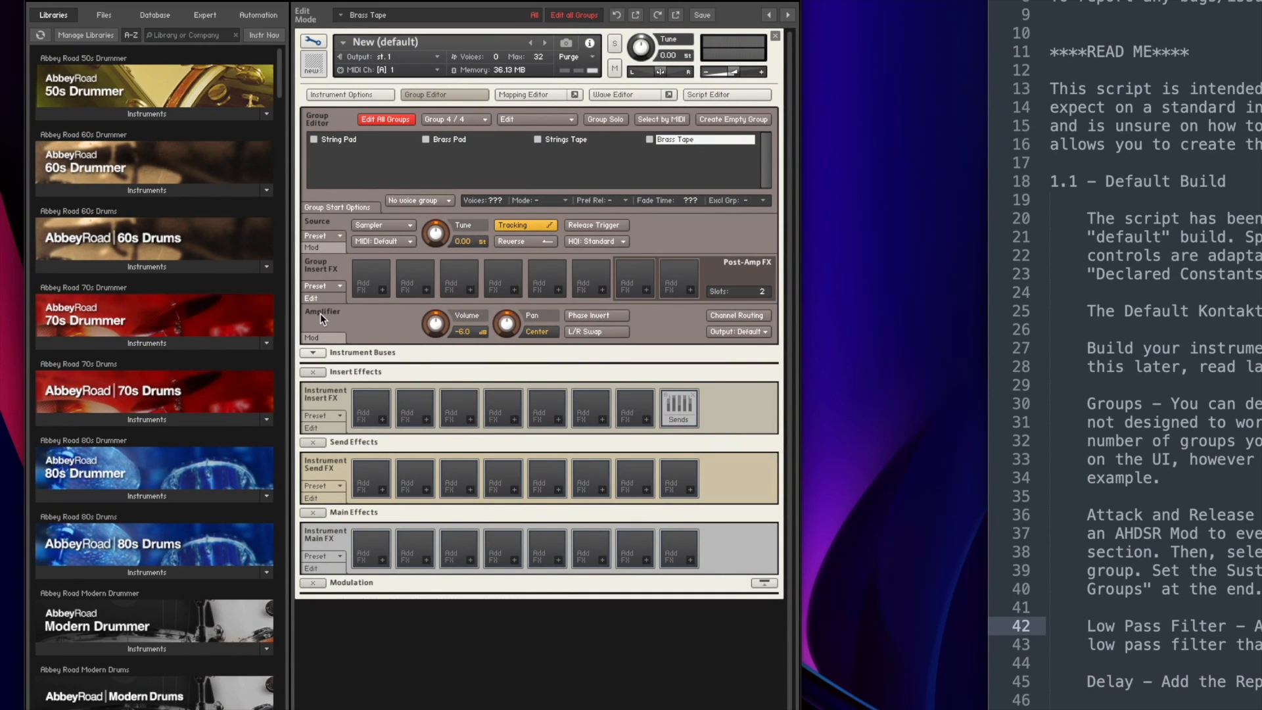
pyautogui.click(333, 337)
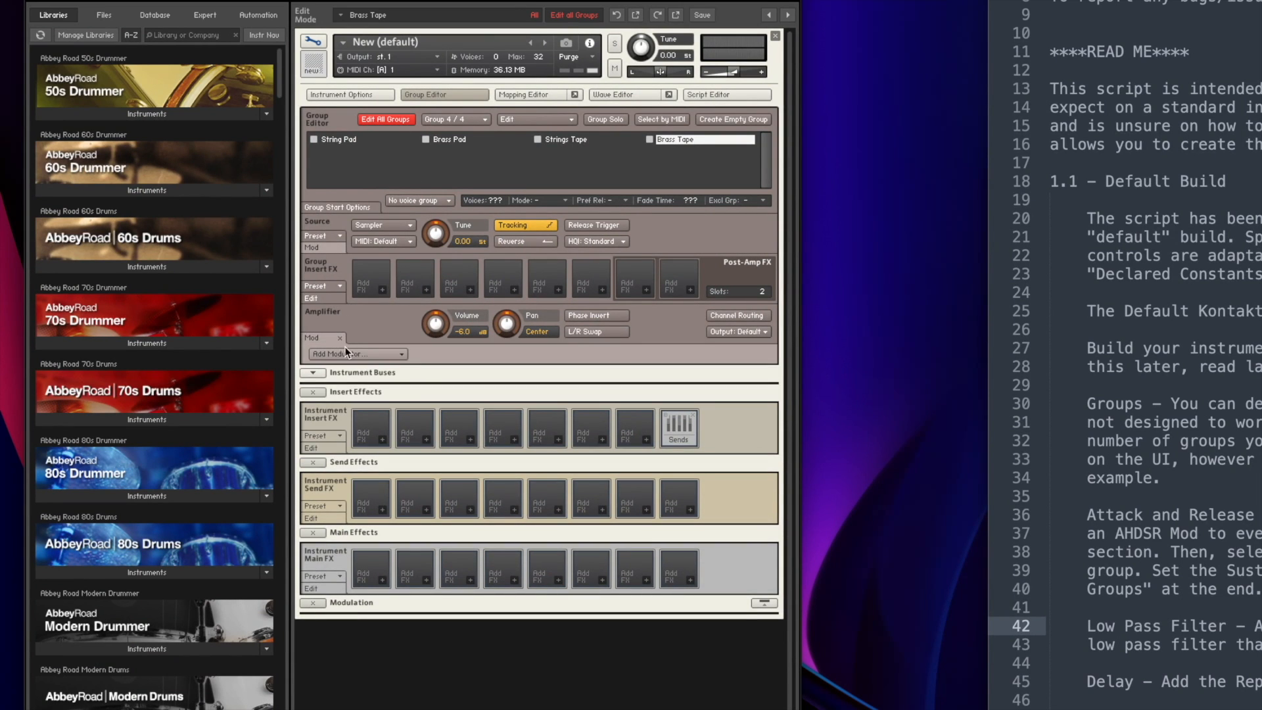
pyautogui.click(347, 355)
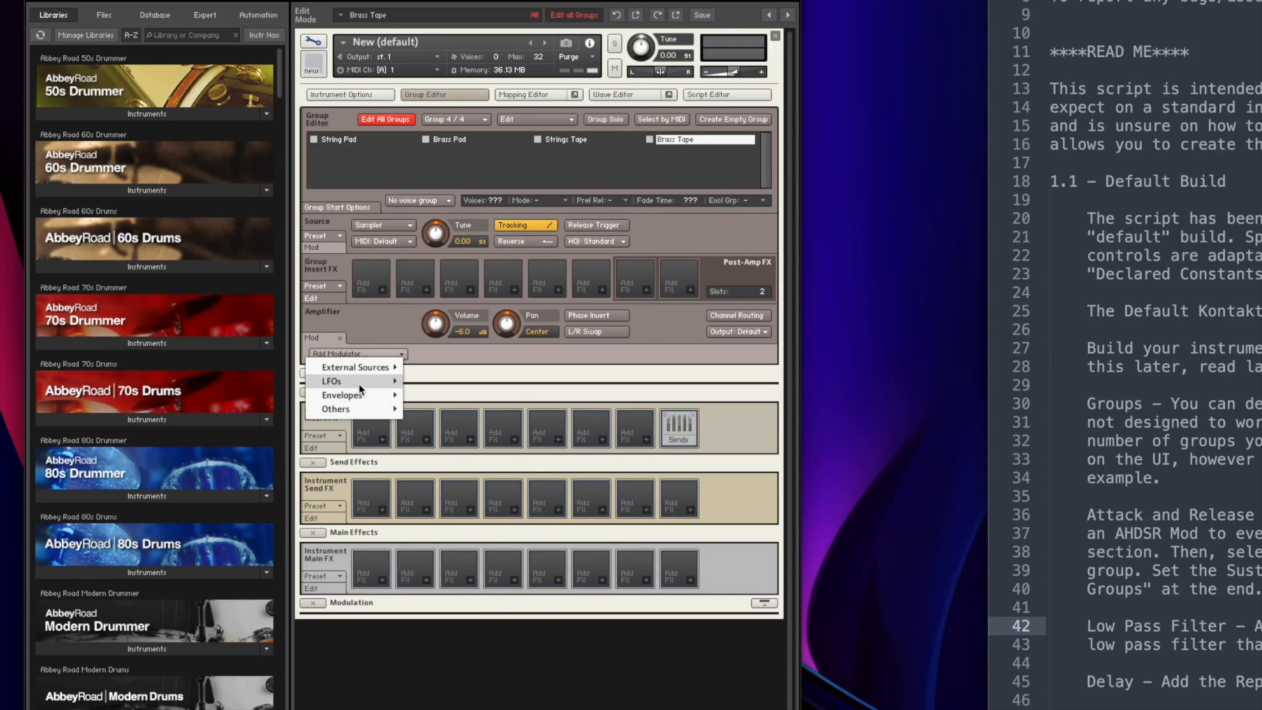
pyautogui.moveTo(362, 395)
pyautogui.click(430, 396)
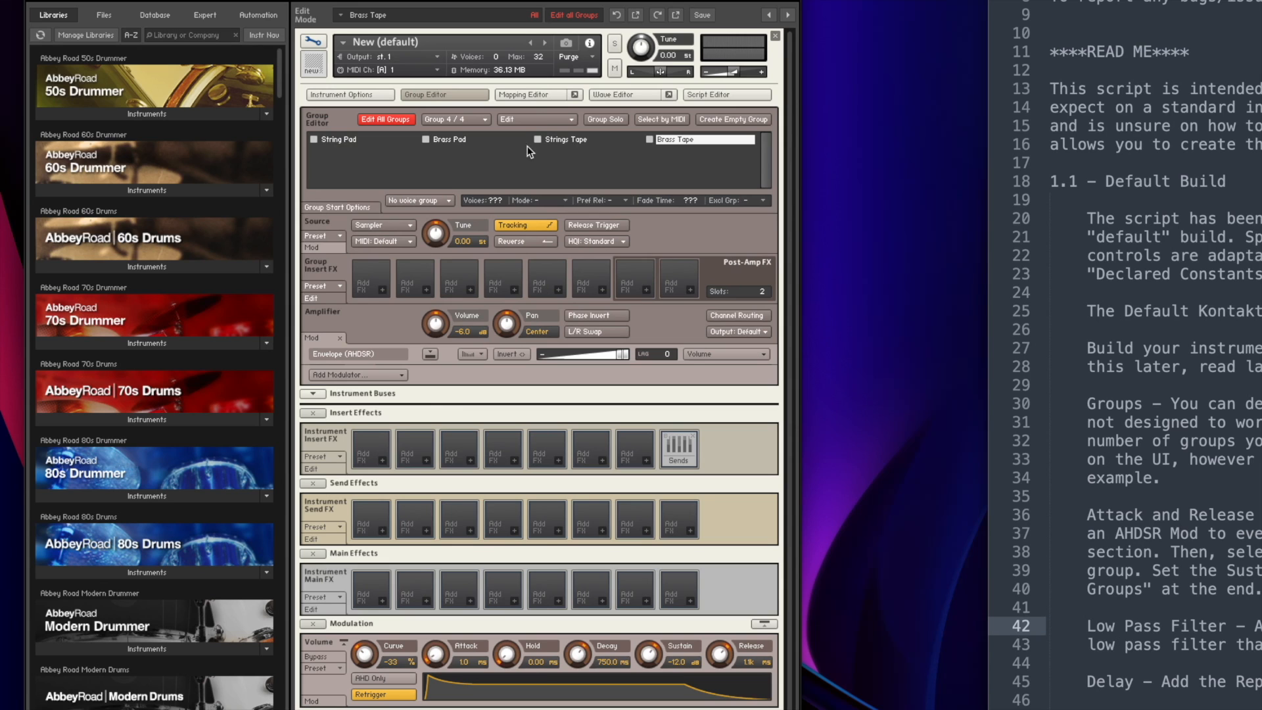
# Step: Set the volume envelope's sustain to 0.0 dB across all groups, and turn off editing of all groups
pyautogui.click(587, 140)
pyautogui.click(511, 139)
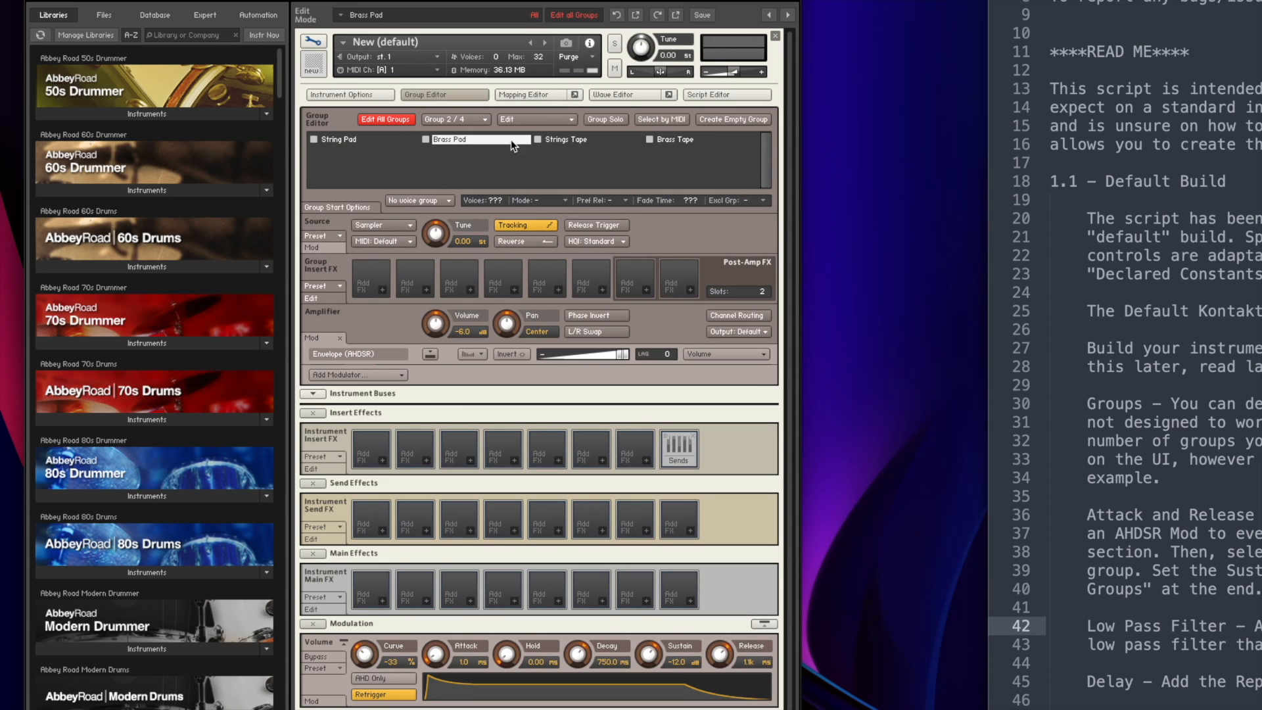
pyautogui.click(384, 146)
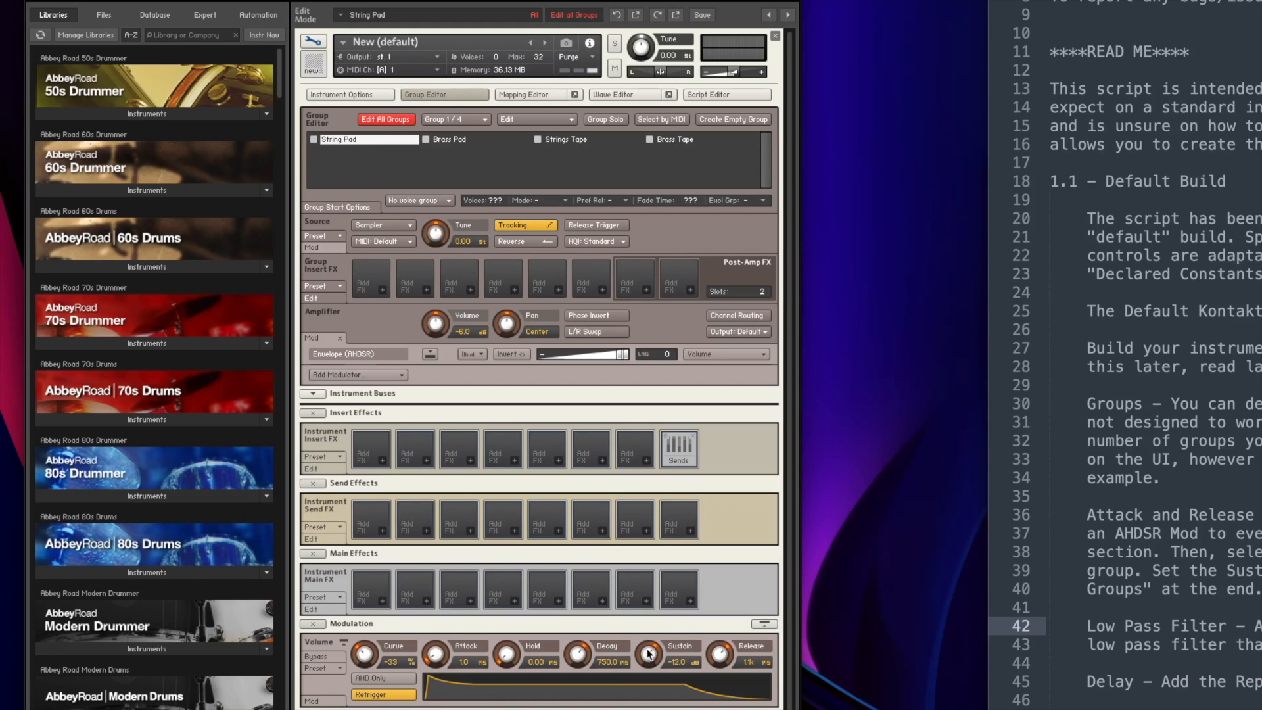
pyautogui.moveTo(651, 654); pyautogui.dragTo(653, 566)
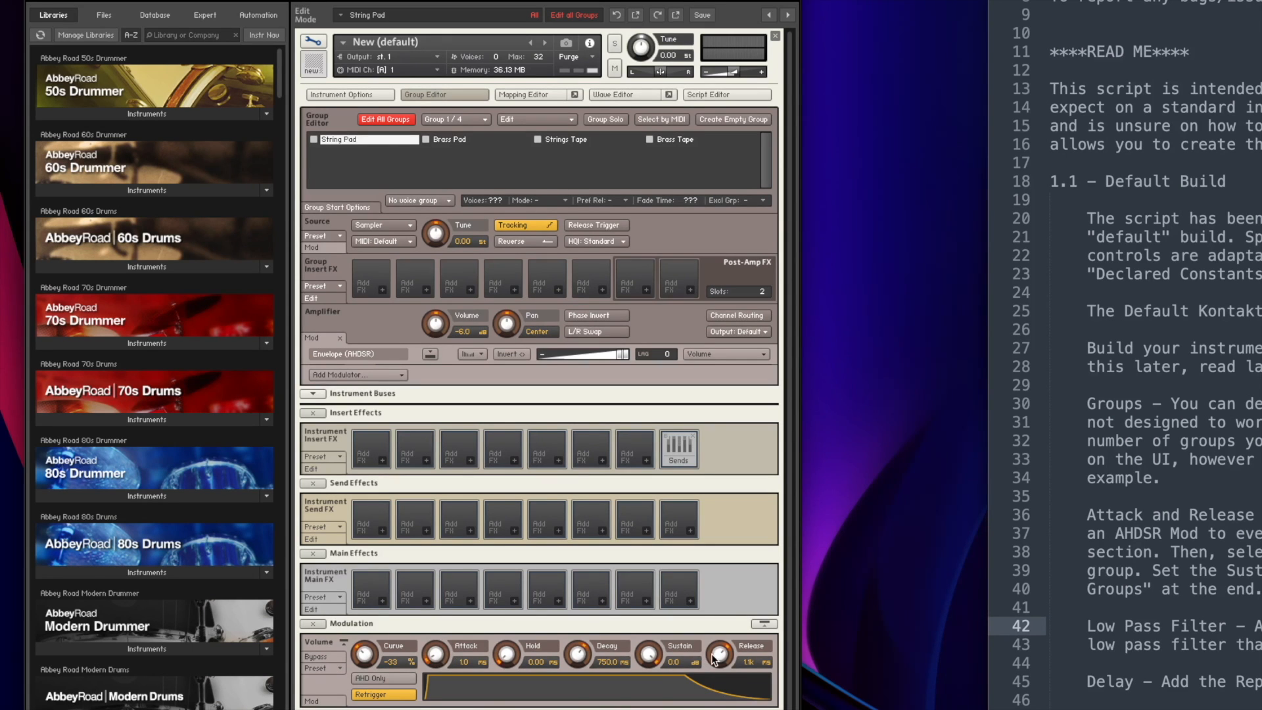
pyautogui.click(395, 120)
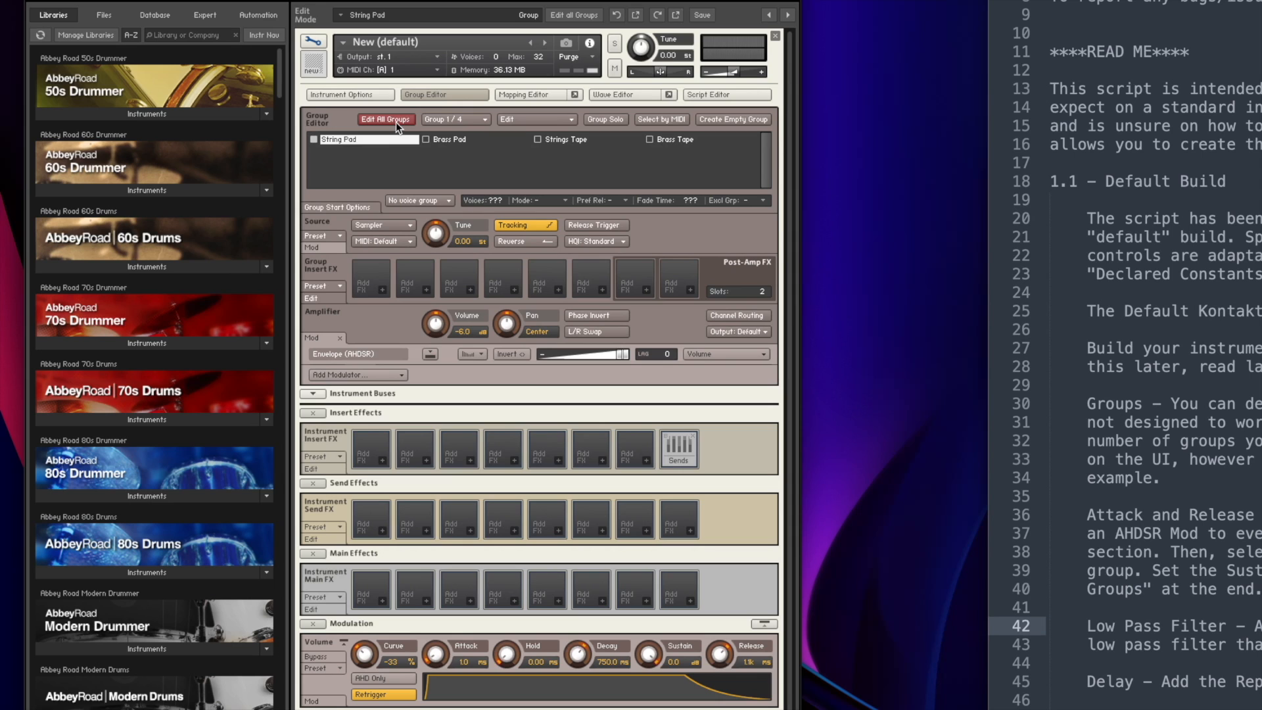
# Step: Add a Ladder LP4 lowpass filter to the first instrument insert effects slot
pyautogui.click(382, 461)
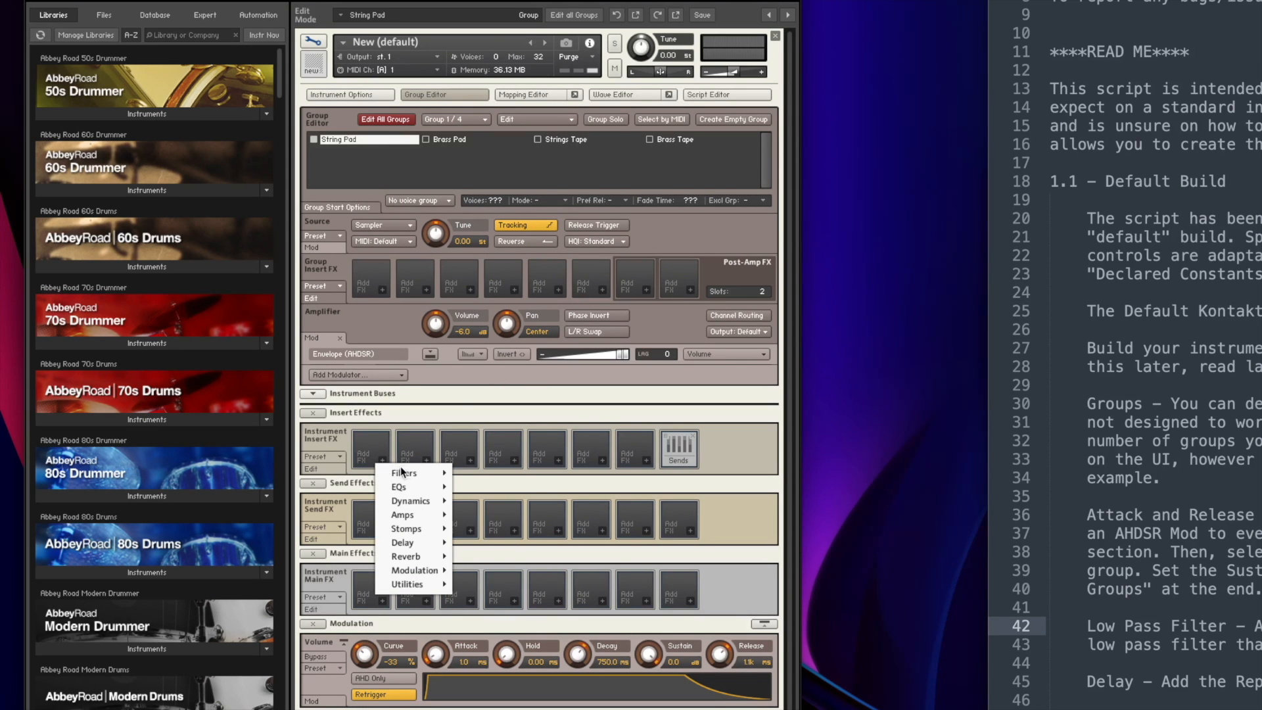
pyautogui.moveTo(399, 471)
pyautogui.moveTo(483, 471)
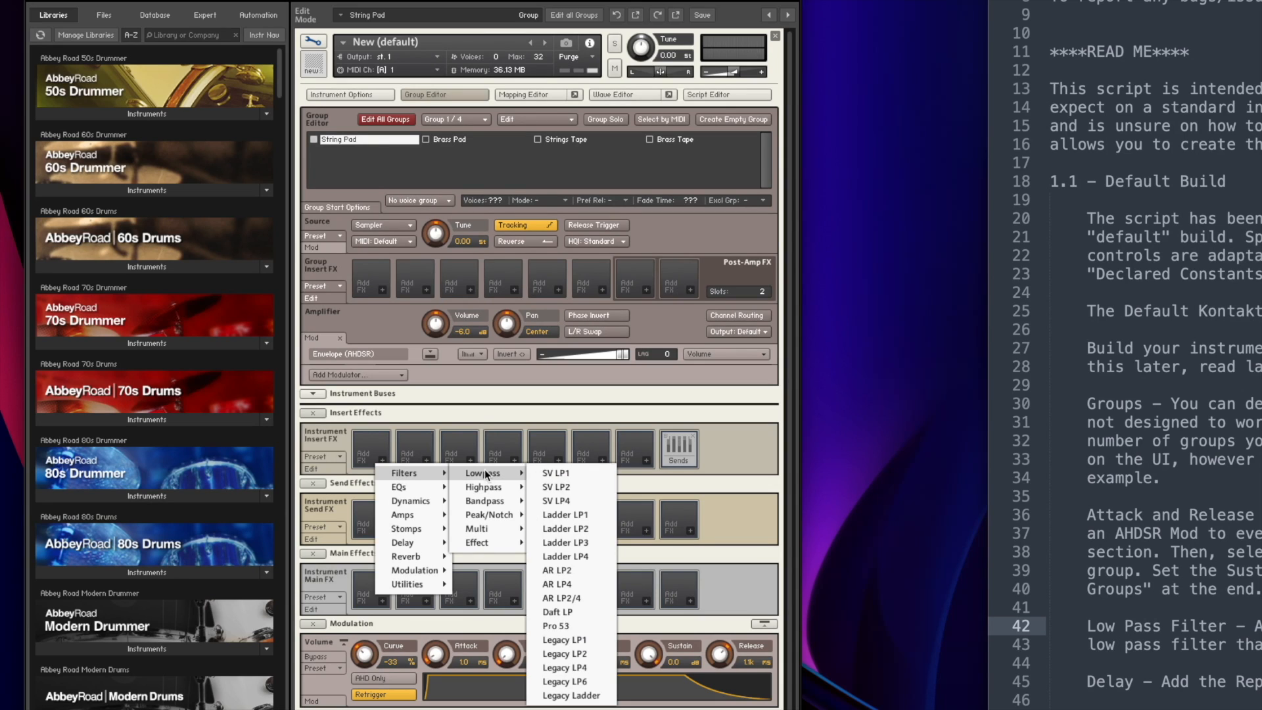
pyautogui.click(581, 559)
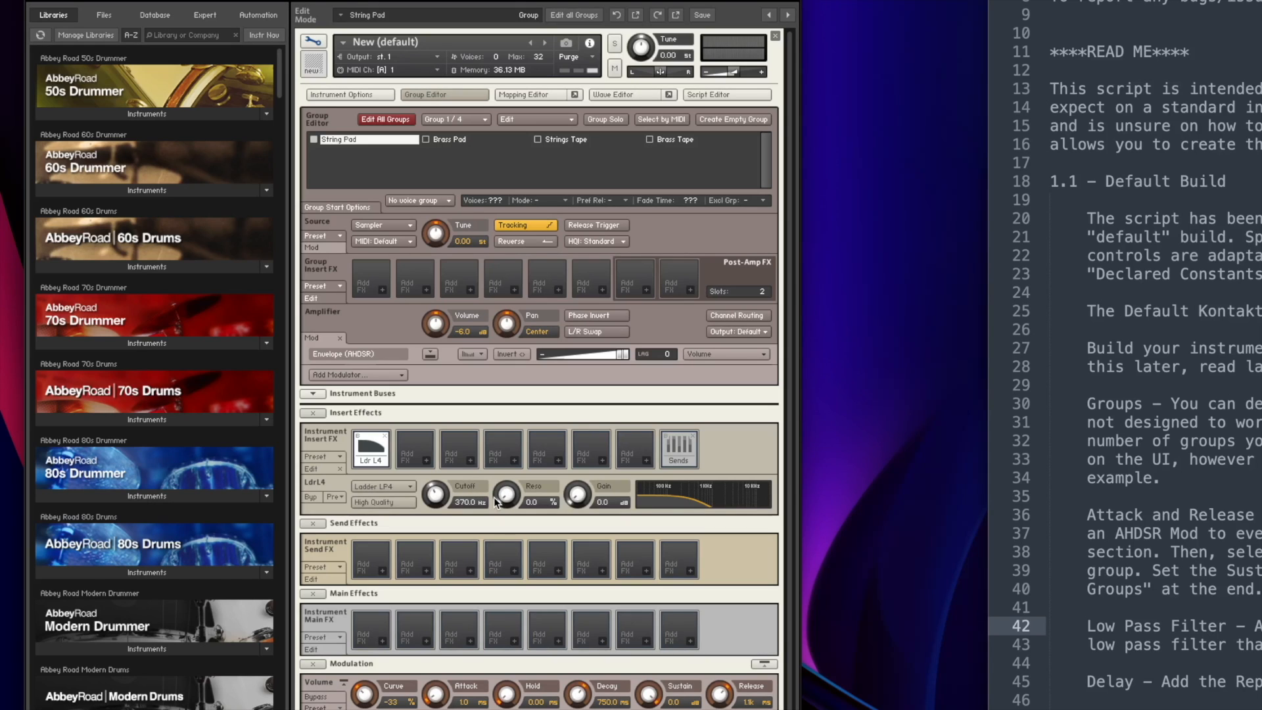
# Step: Add Replika Delay to the first send effects slot and a Convolution reverb to the second
pyautogui.click(393, 574)
pyautogui.moveTo(408, 583)
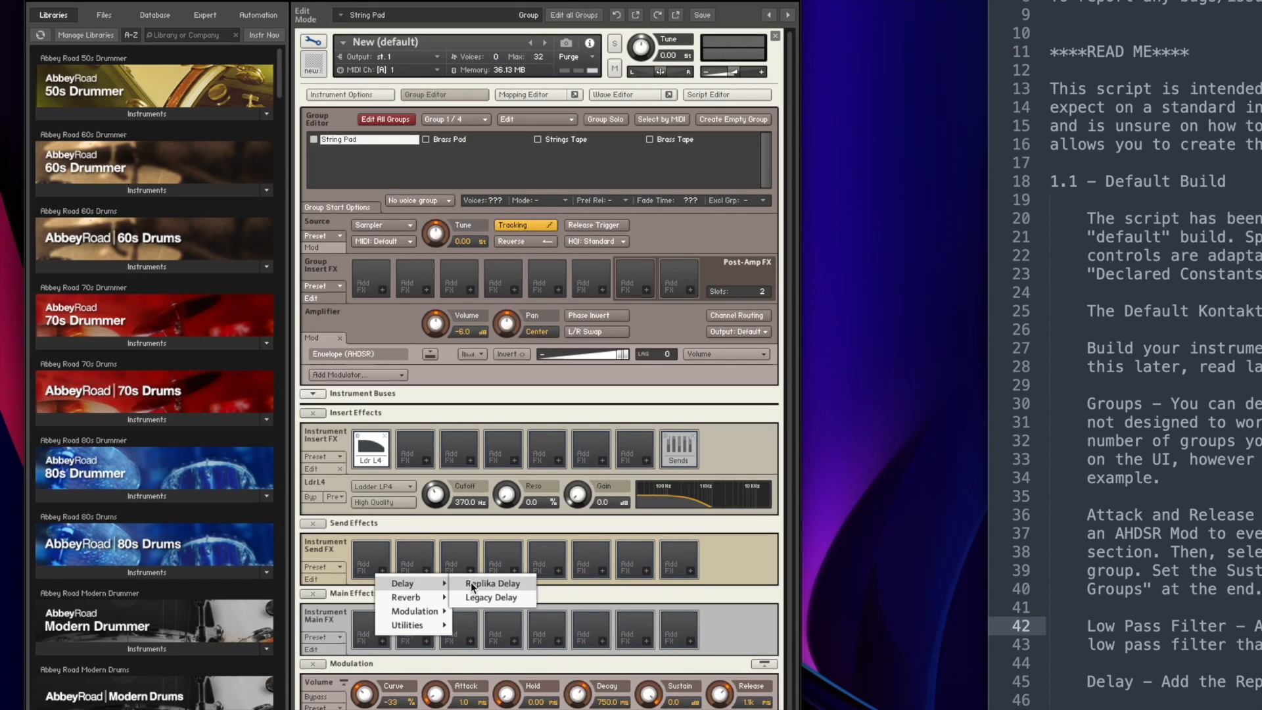
pyautogui.click(471, 582)
pyautogui.click(427, 569)
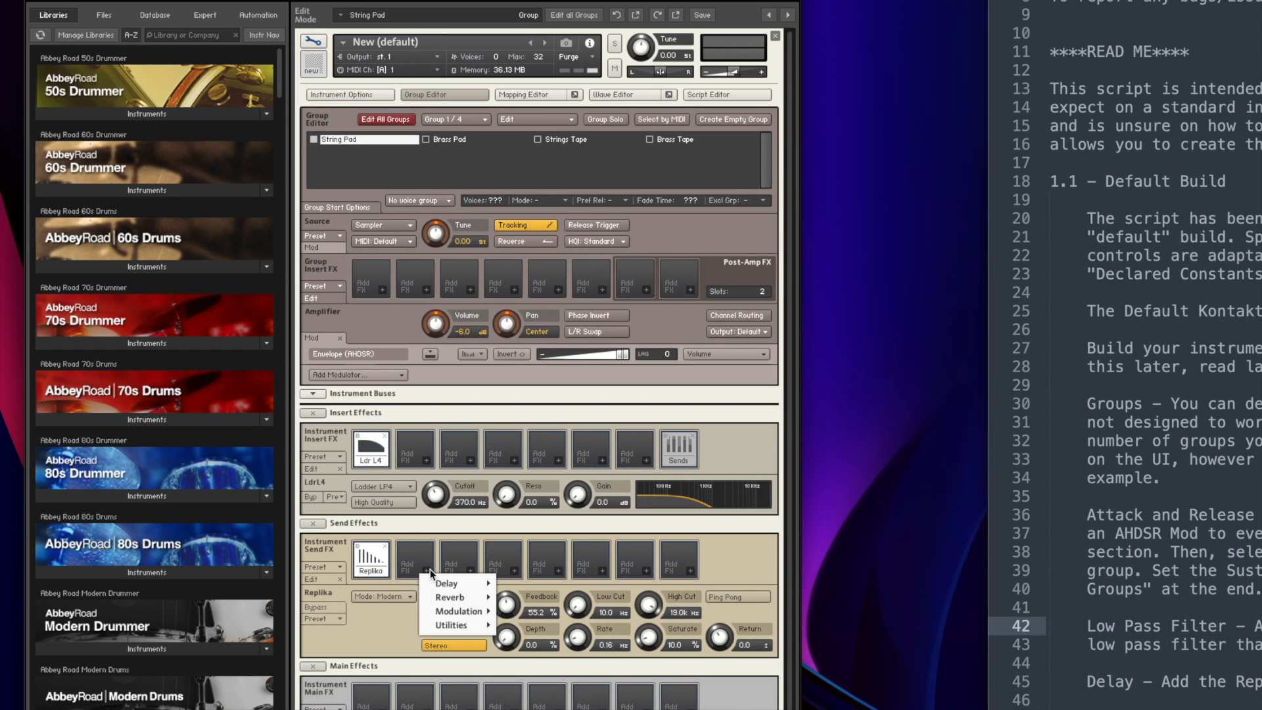
pyautogui.moveTo(462, 604)
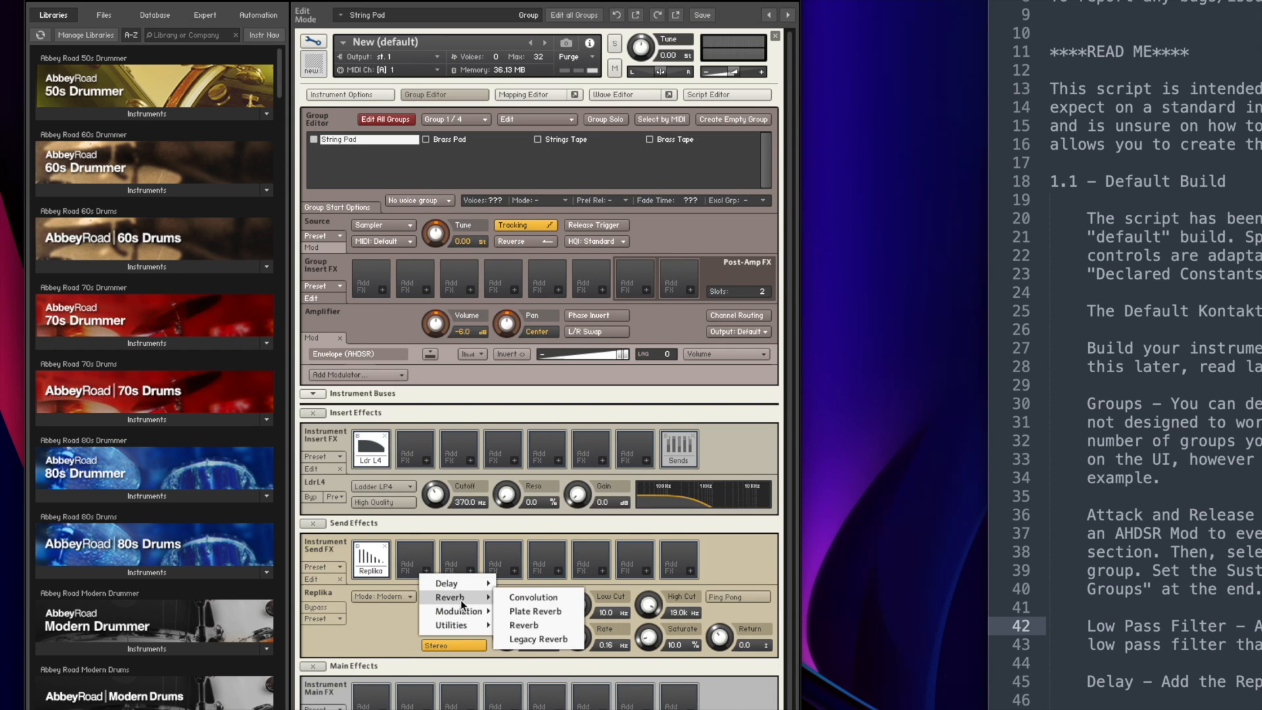
pyautogui.click(524, 598)
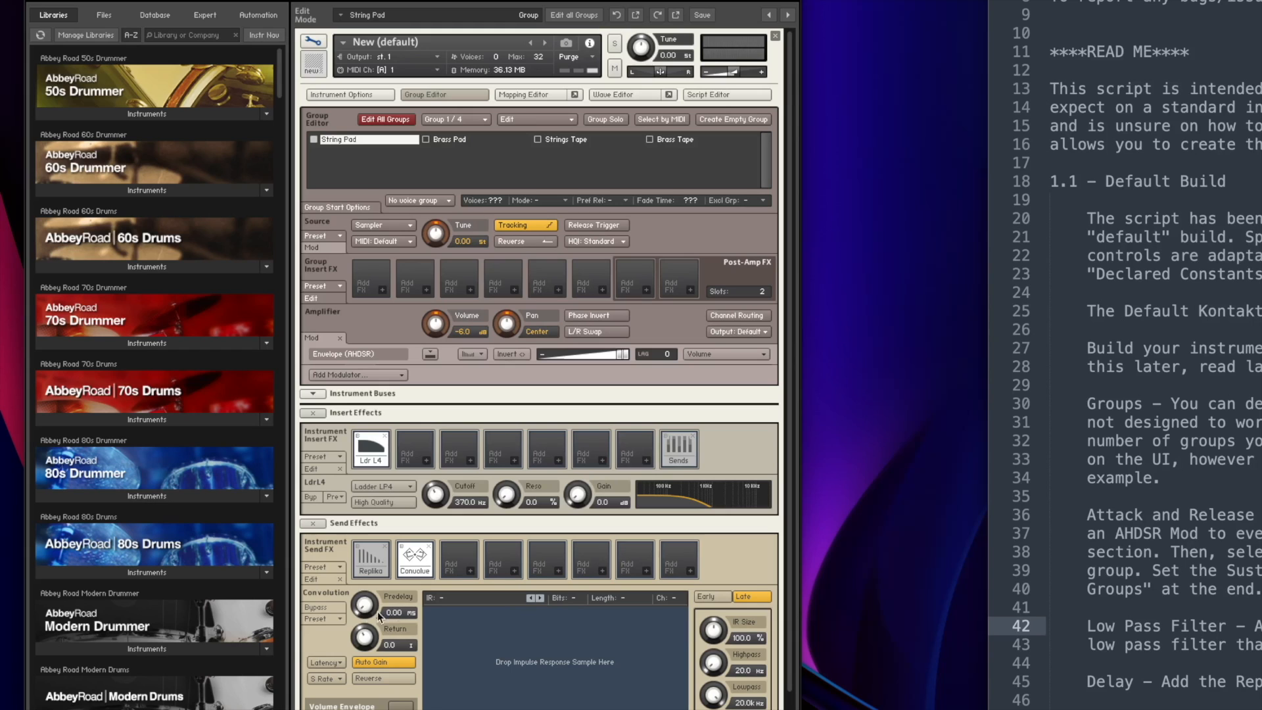
# Step: Load the factory digital reverb preset BRT 7 Hall Concert into the Convolution send effect
pyautogui.click(336, 618)
pyautogui.moveTo(346, 628)
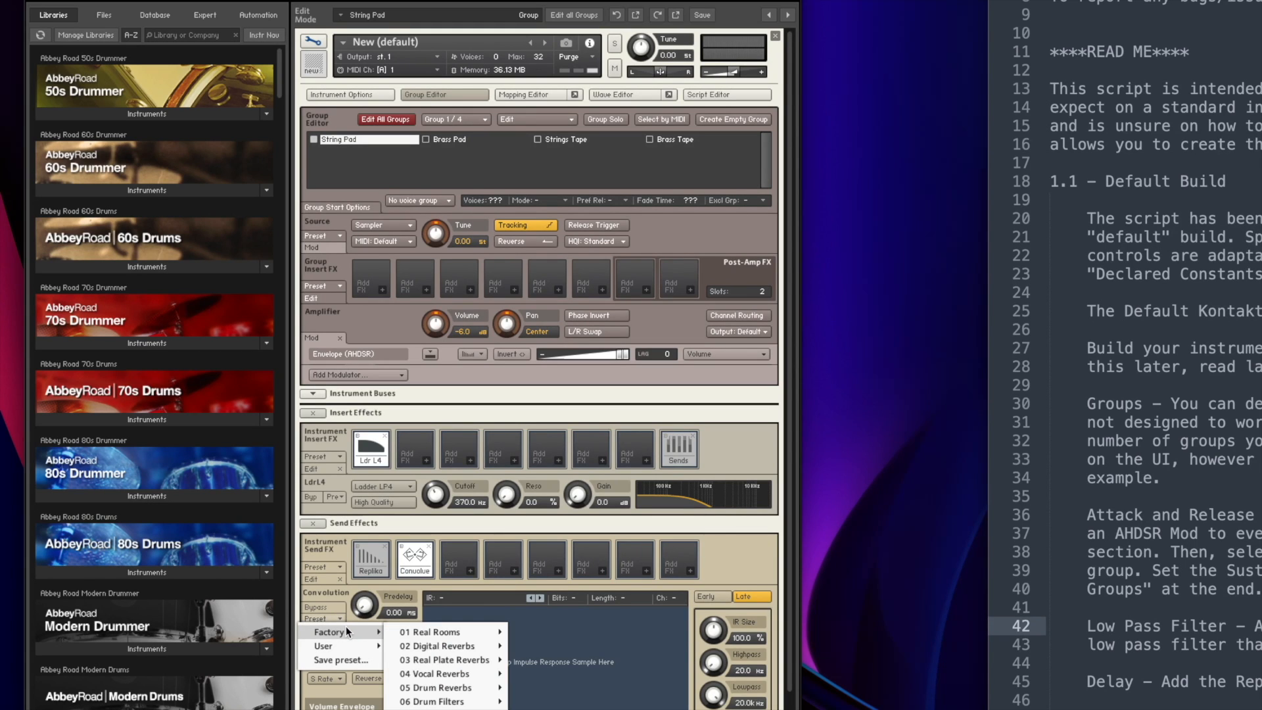
pyautogui.moveTo(440, 644)
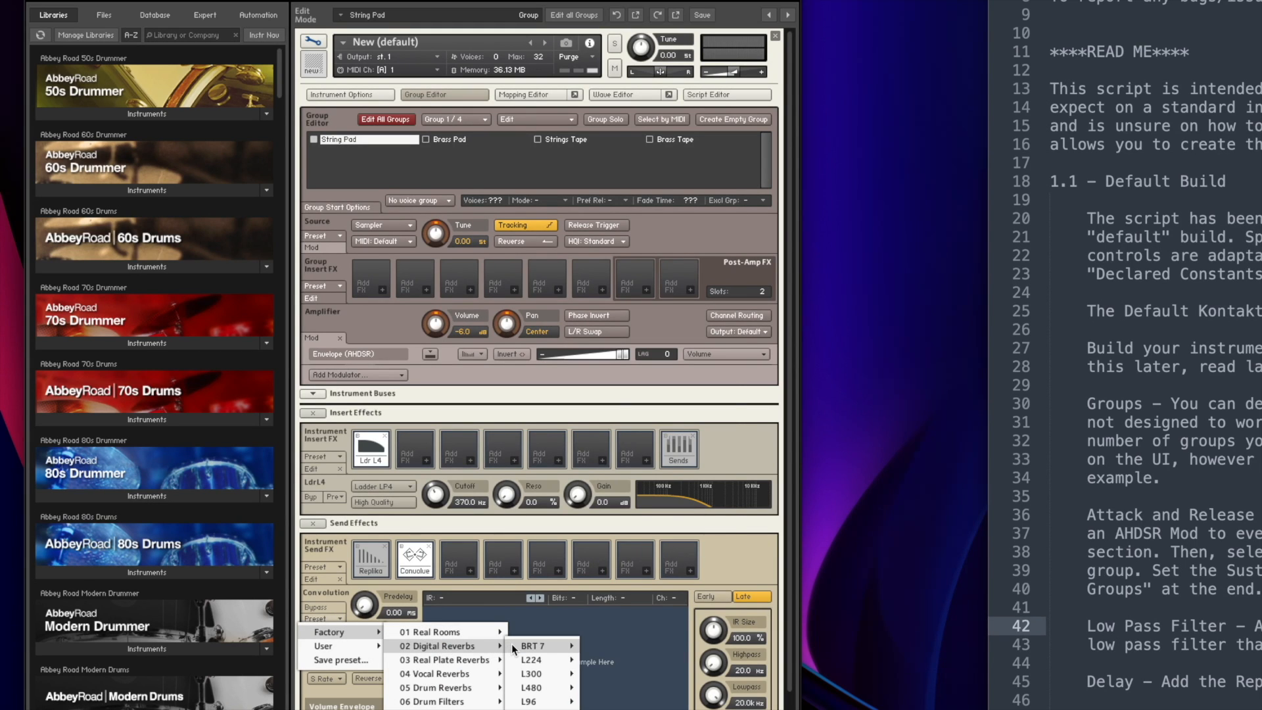
pyautogui.moveTo(512, 644)
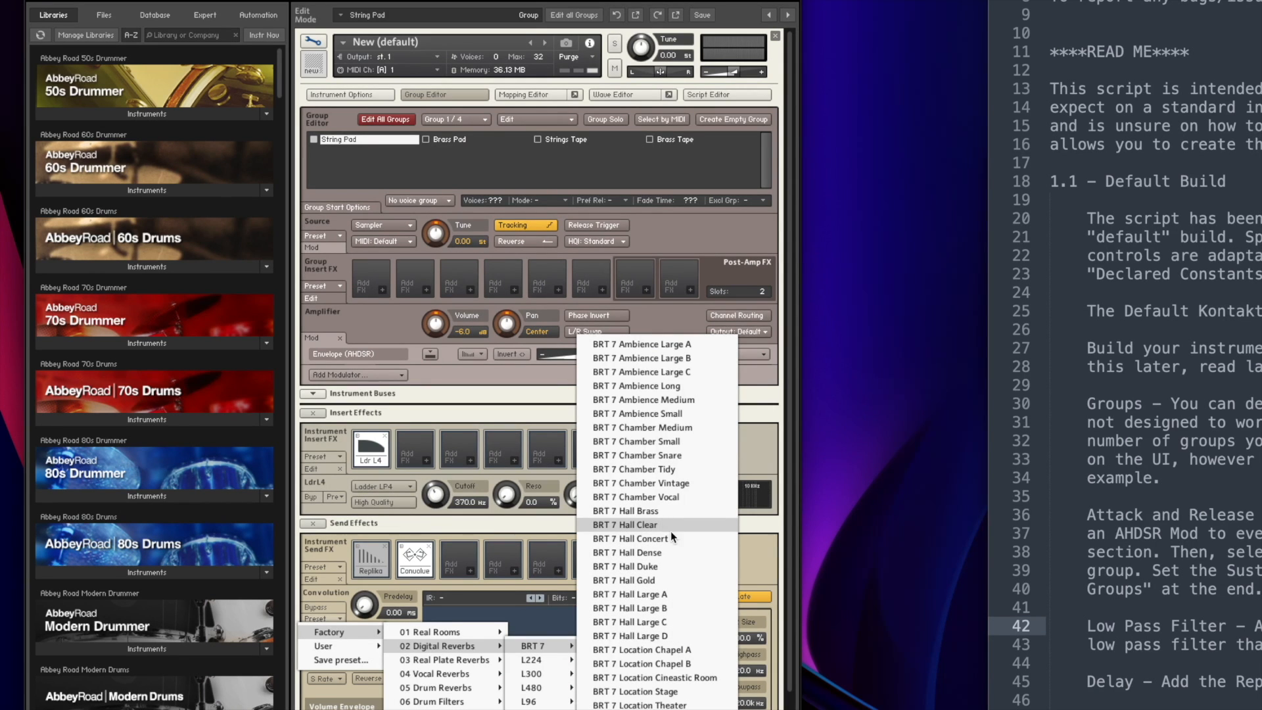
pyautogui.click(669, 538)
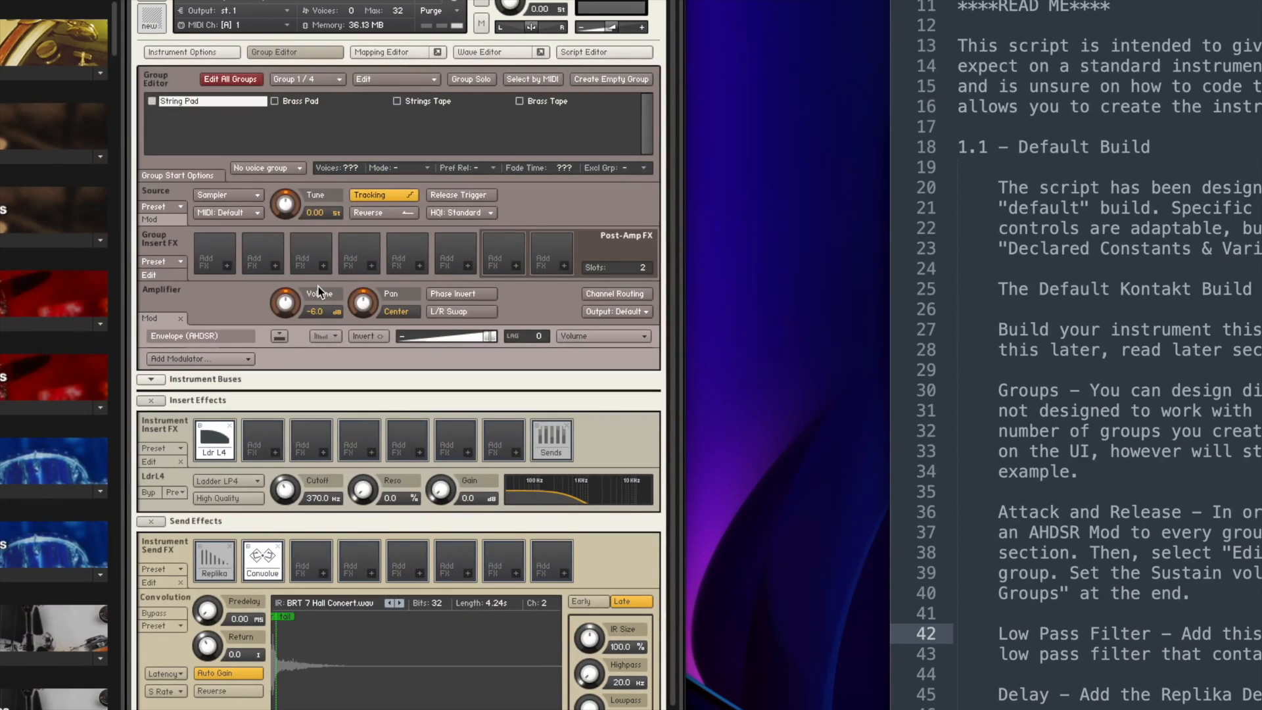
# Step: Set the Brass Pad and Brass Tape group volumes to -inf dB, and set the Ladder LP4 cutoff to 3.5 kHz
pyautogui.click(322, 102)
pyautogui.moveTo(294, 299); pyautogui.dragTo(285, 417)
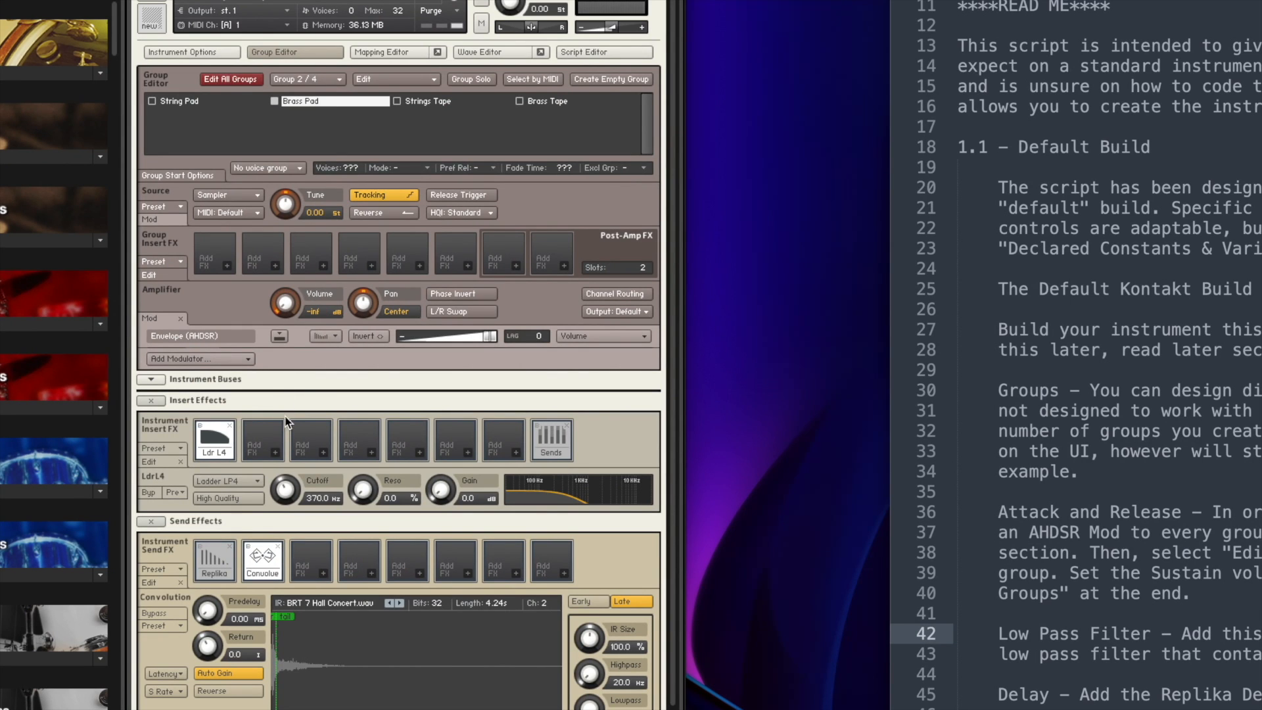
pyautogui.click(539, 102)
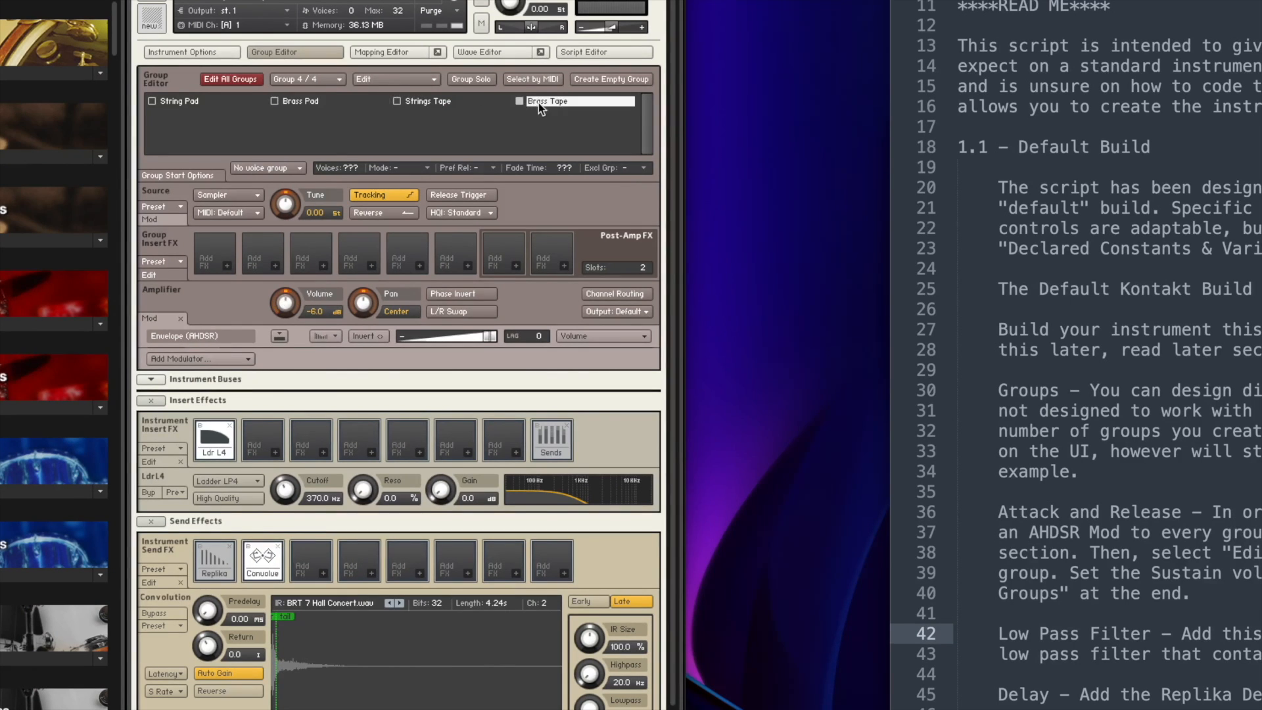
pyautogui.moveTo(311, 303); pyautogui.dragTo(274, 463)
pyautogui.click(196, 105)
pyautogui.click(423, 99)
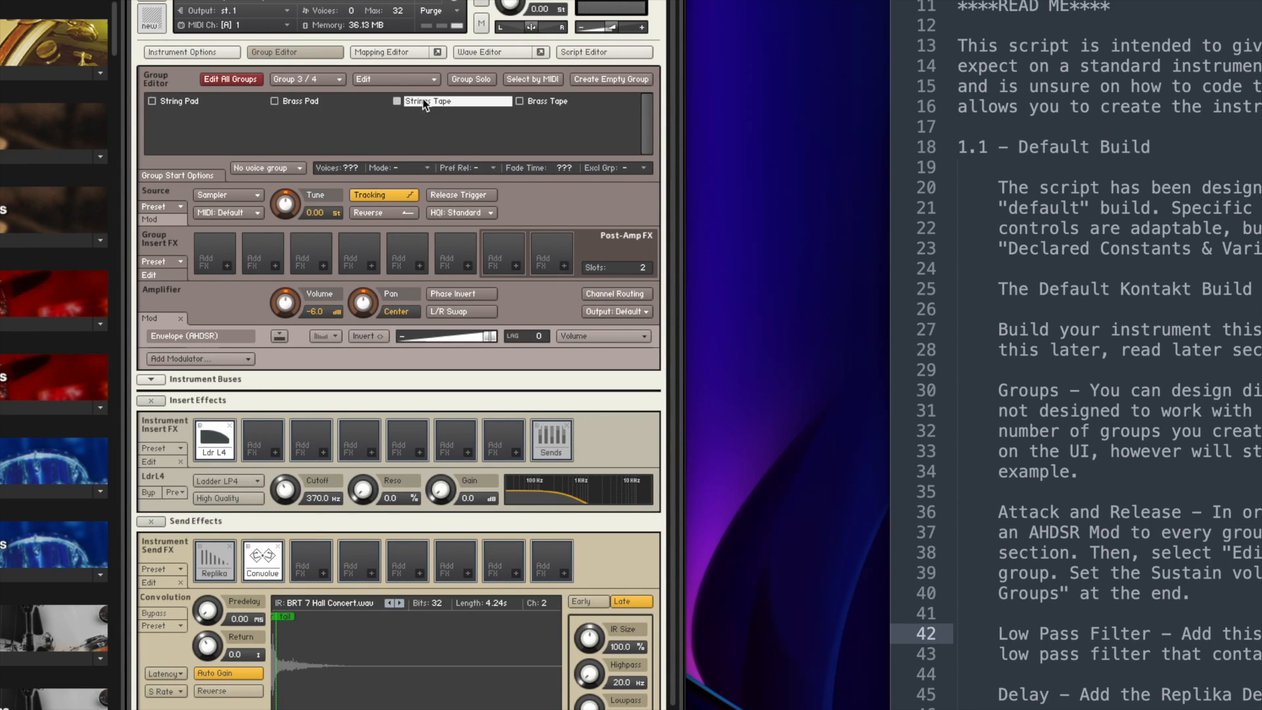
pyautogui.moveTo(285, 490); pyautogui.dragTo(289, 424)
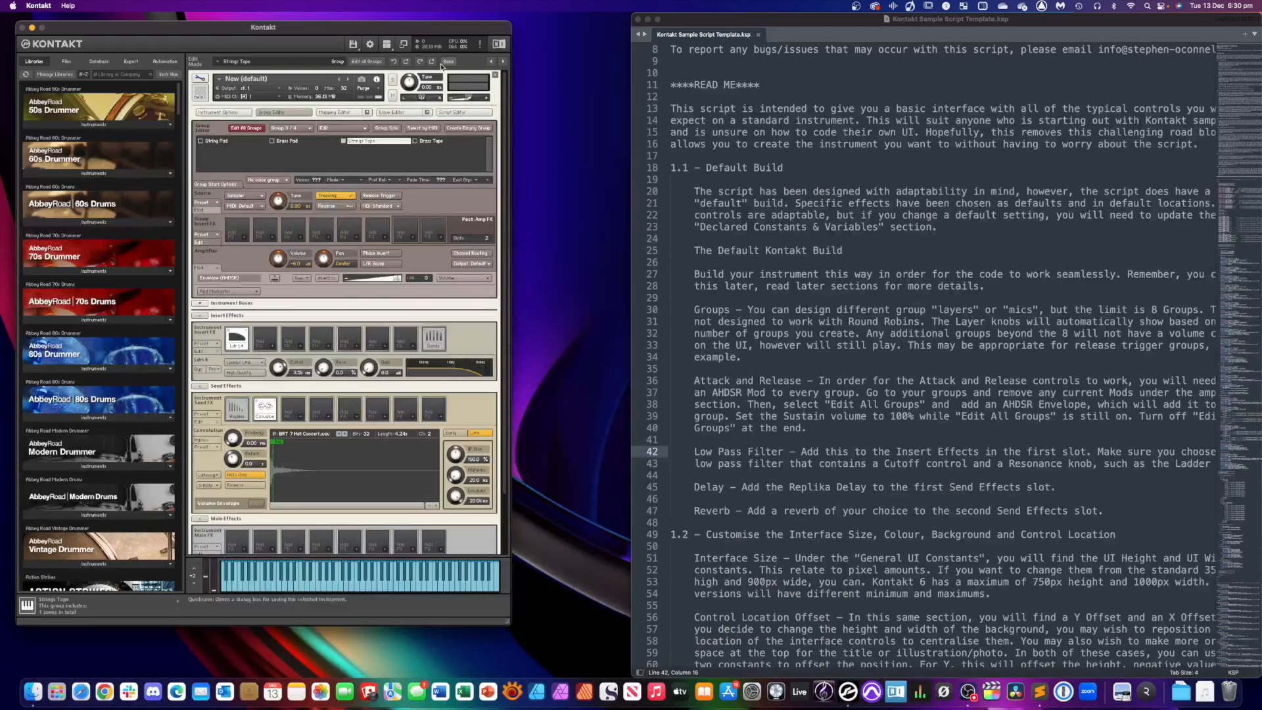
# Step: Open the code area of the fifth, empty script slot, ready for text entry
pyautogui.click(465, 112)
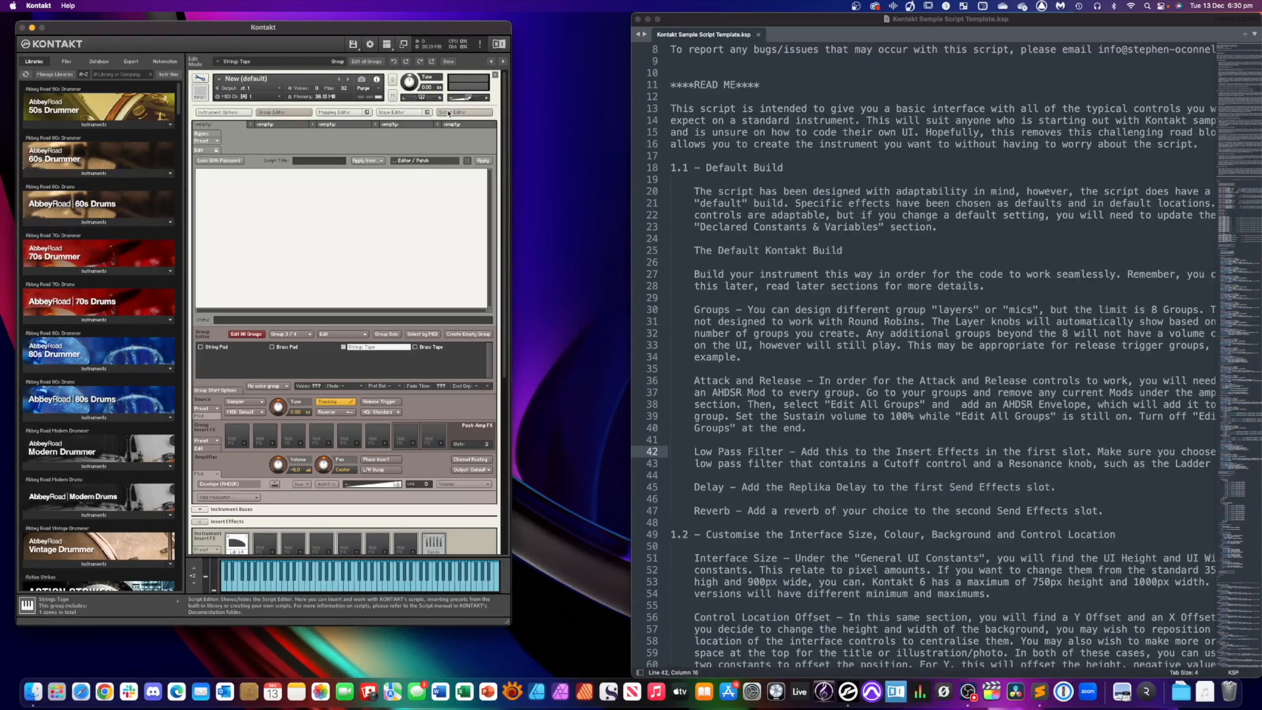
pyautogui.click(209, 151)
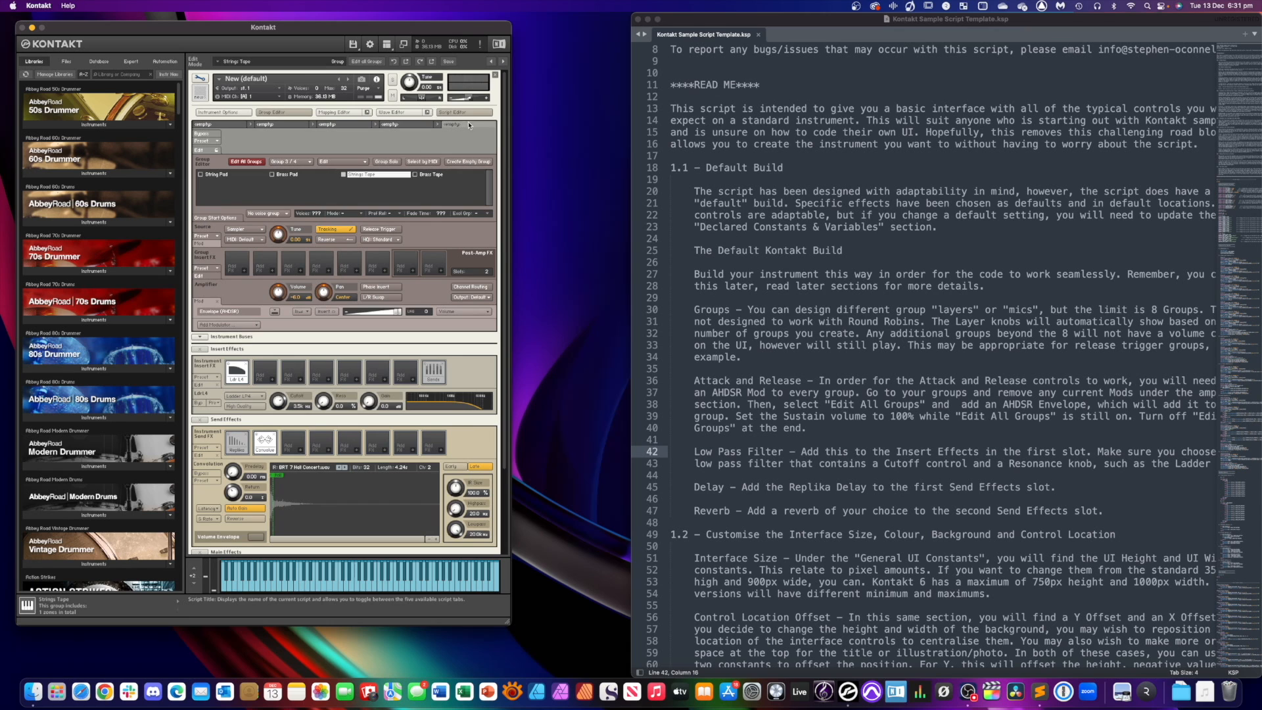
pyautogui.click(205, 150)
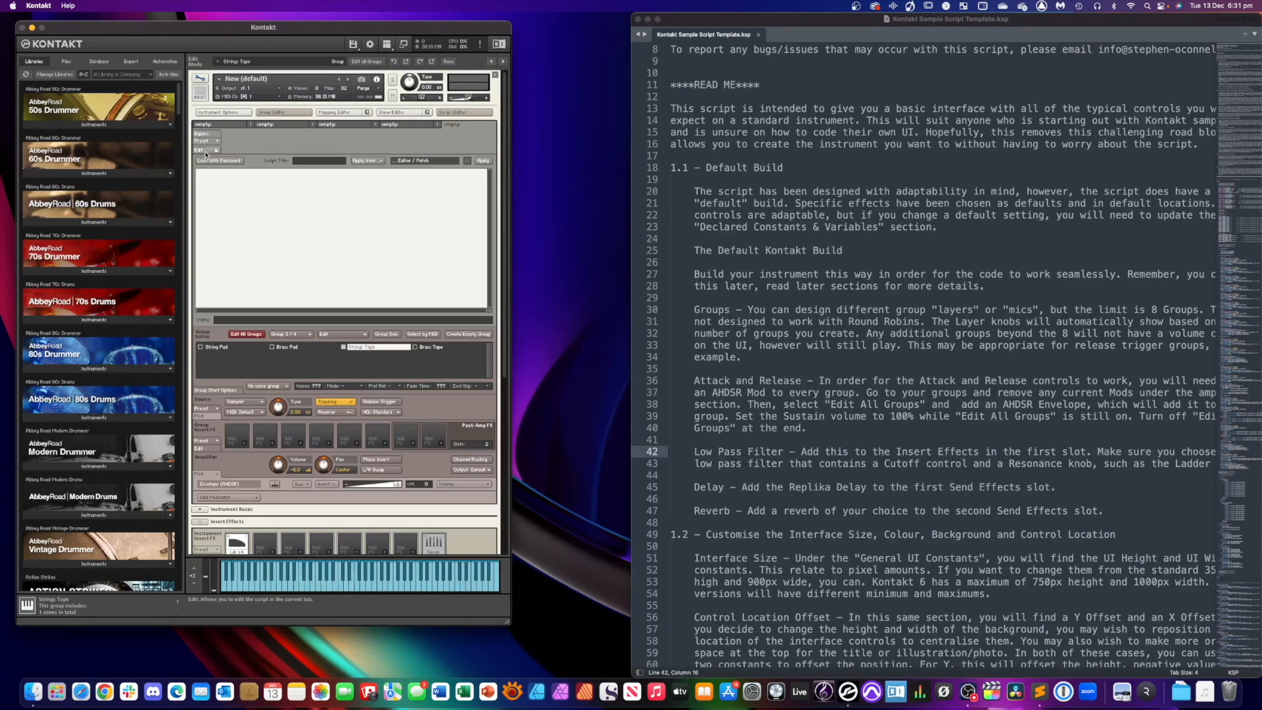
pyautogui.click(265, 204)
# Step: Copy the entire Kontakt Sample Script Template.ksp text from Sublime Text into Kontakt's empty script slot and apply the script
pyautogui.click(768, 198)
pyautogui.hotkey('ctrl', 'a')
pyautogui.hotkey('ctrl', 'c')
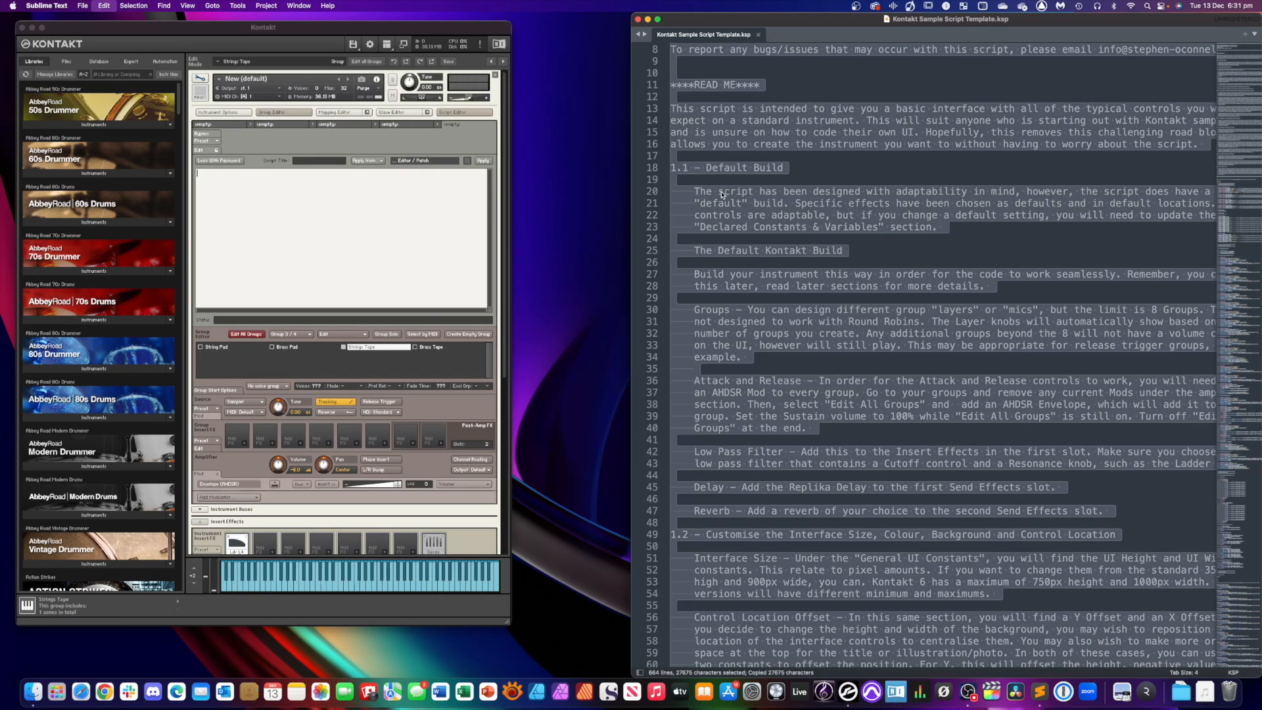
pyautogui.click(249, 249)
pyautogui.press('super+v')
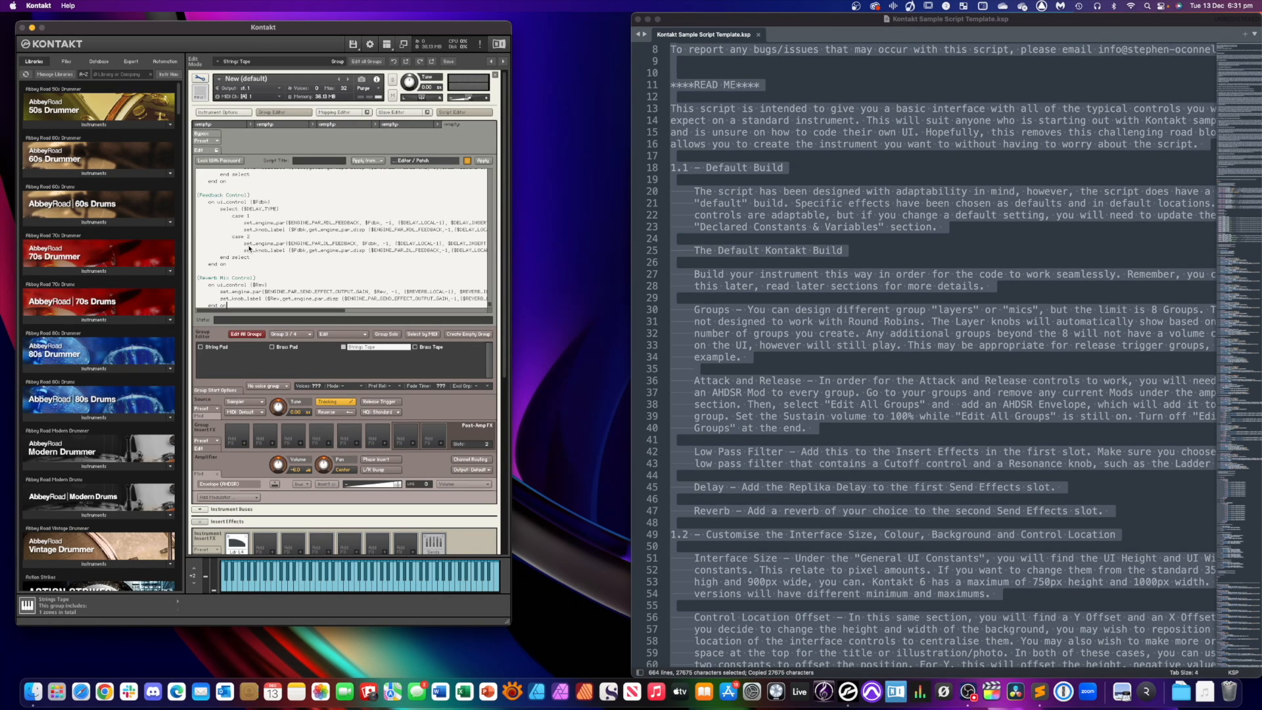
pyautogui.click(482, 161)
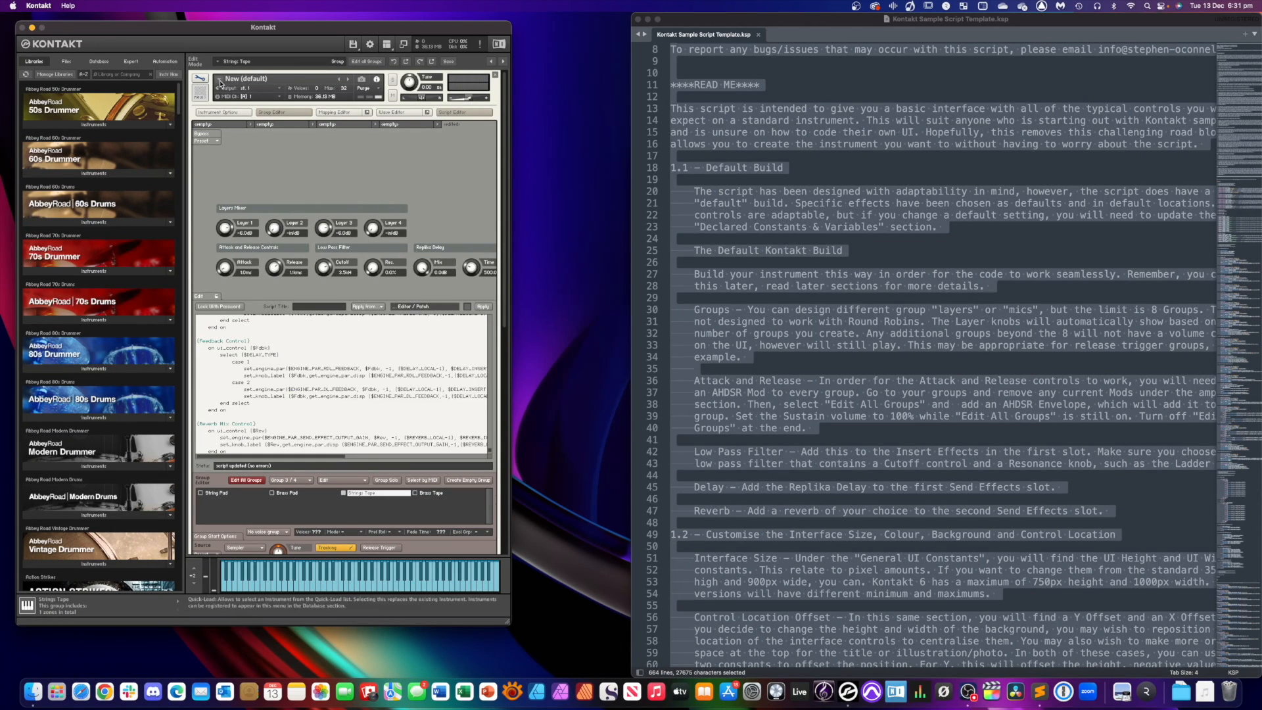
# Step: View the scripted performance interface, and review the script's README, declared constants and group names
pyautogui.click(200, 78)
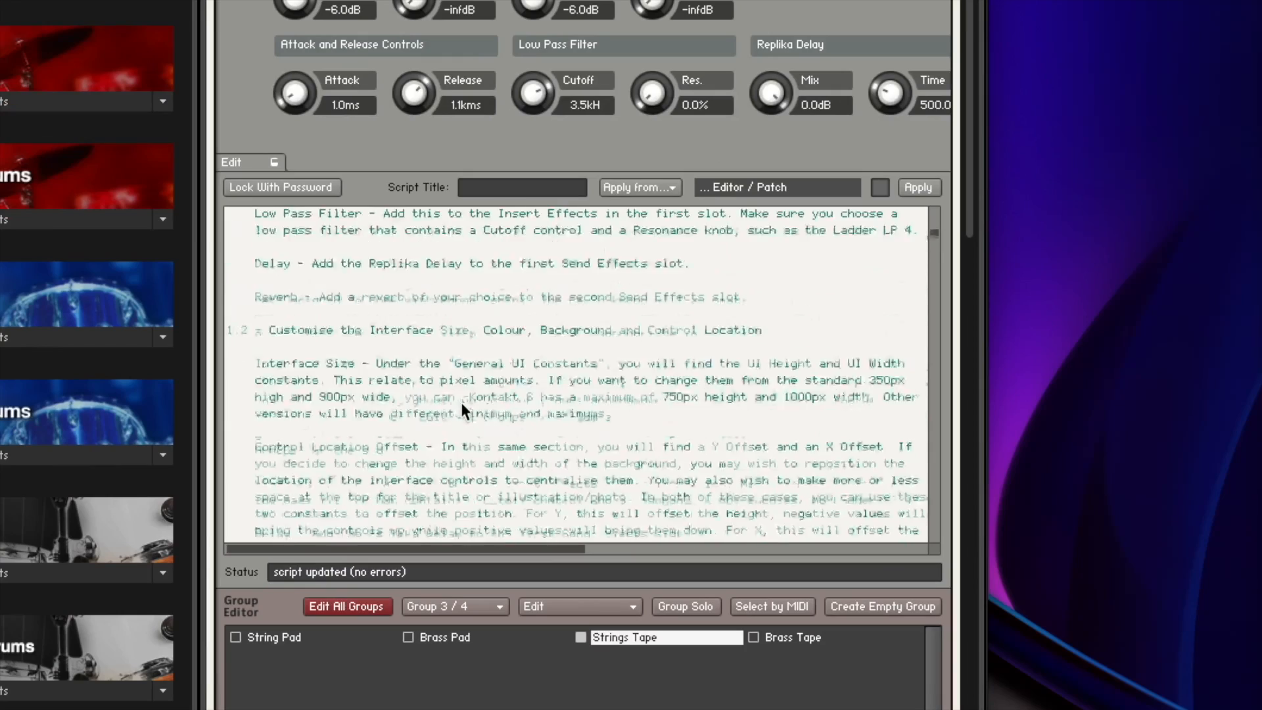
pyautogui.scroll(-10, 462, 411)
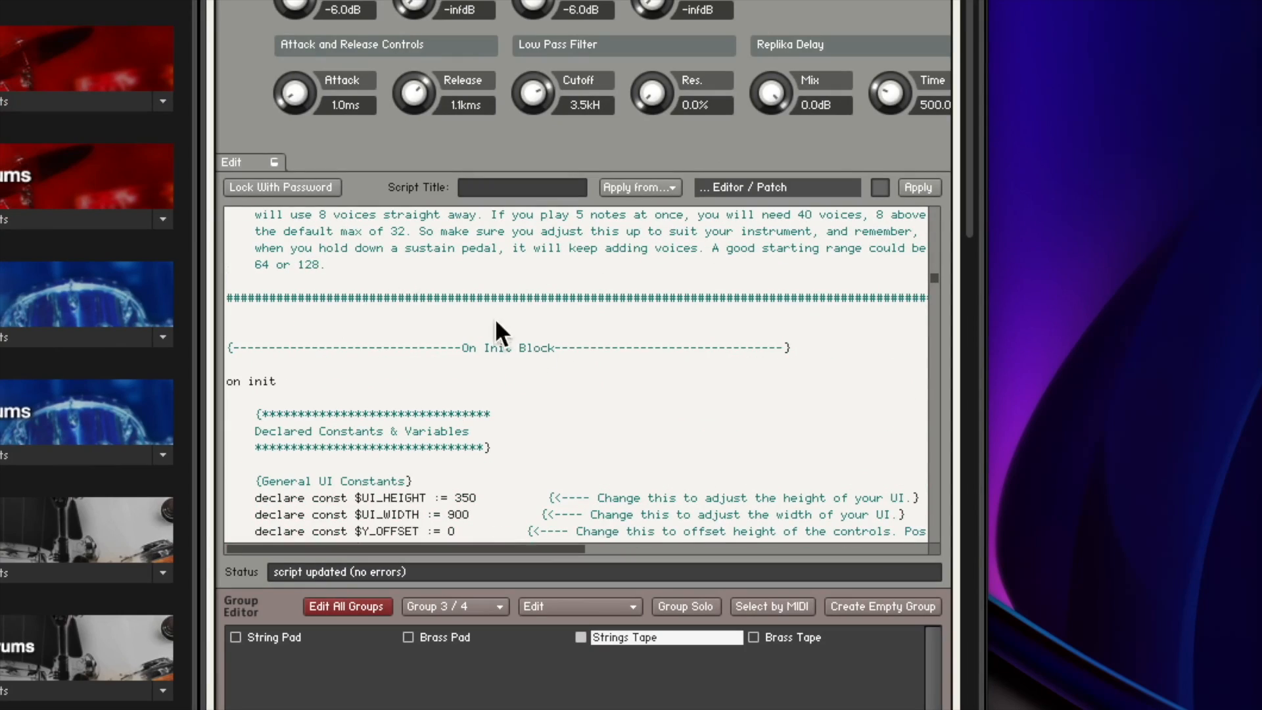
pyautogui.scroll(-4, 404, 375)
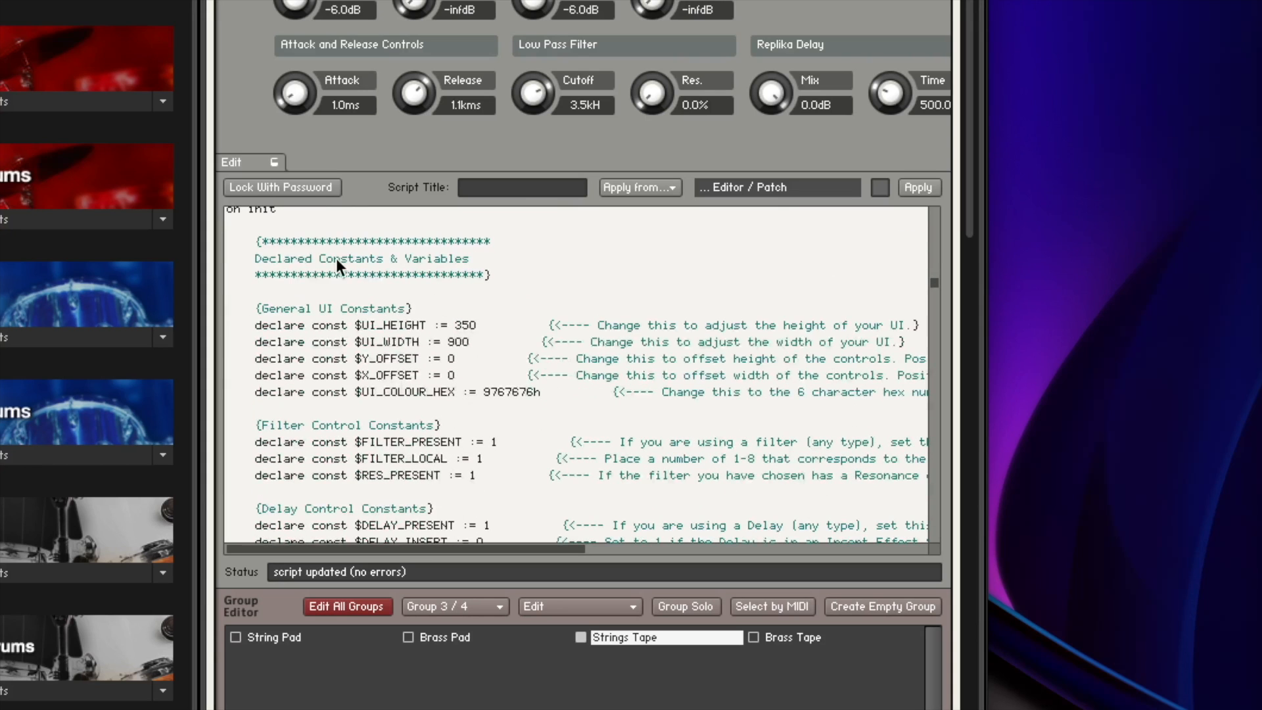
pyautogui.scroll(-6, 440, 406)
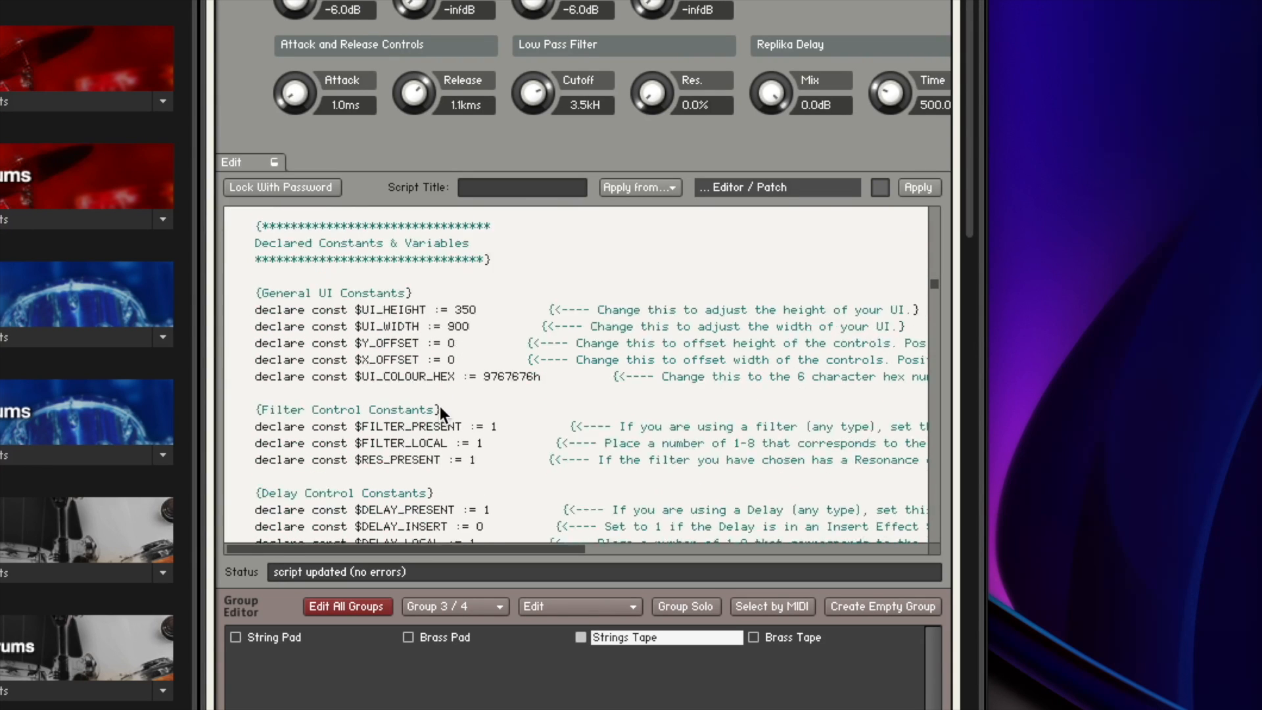
pyautogui.scroll(-5, 440, 409)
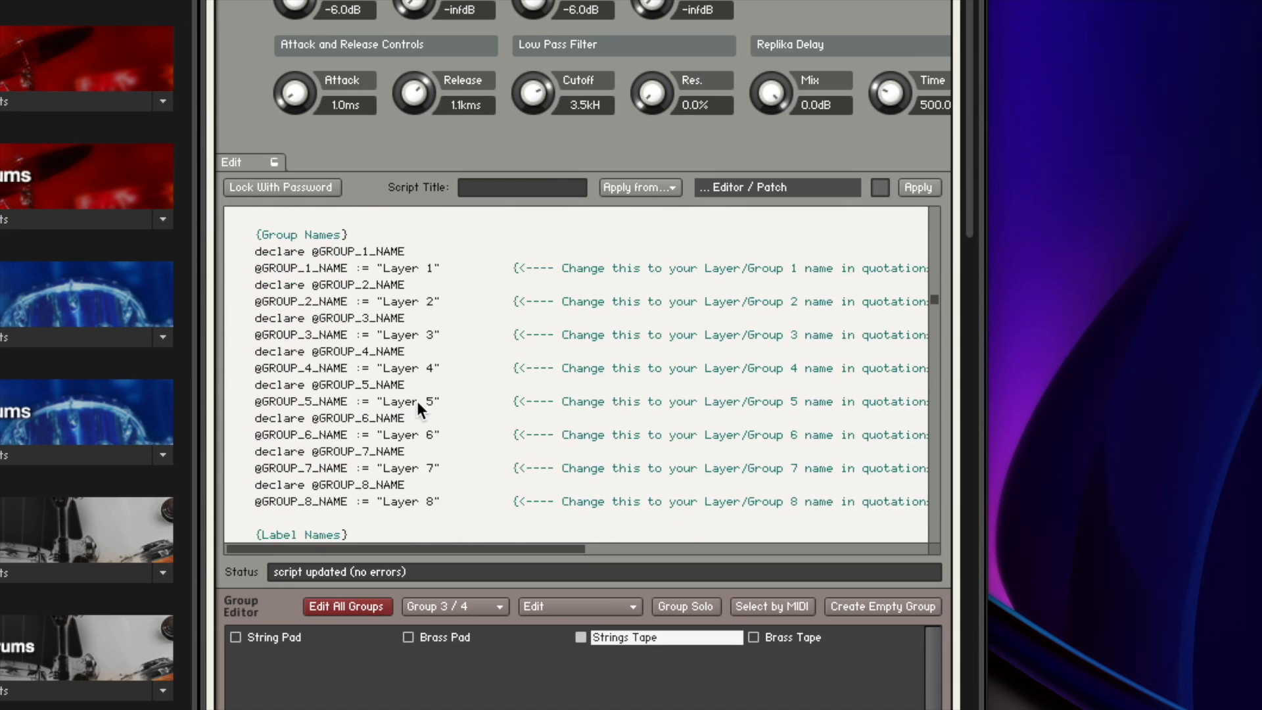
pyautogui.scroll(5, 417, 401)
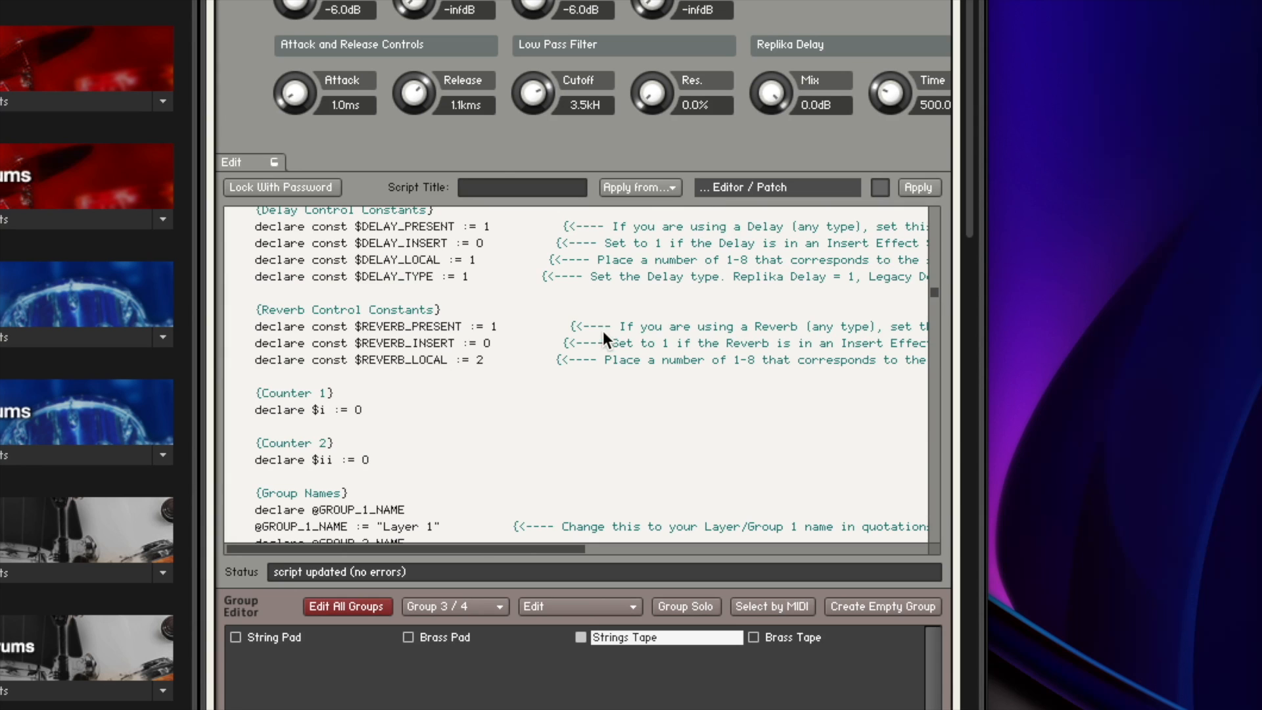
pyautogui.scroll(8, 566, 321)
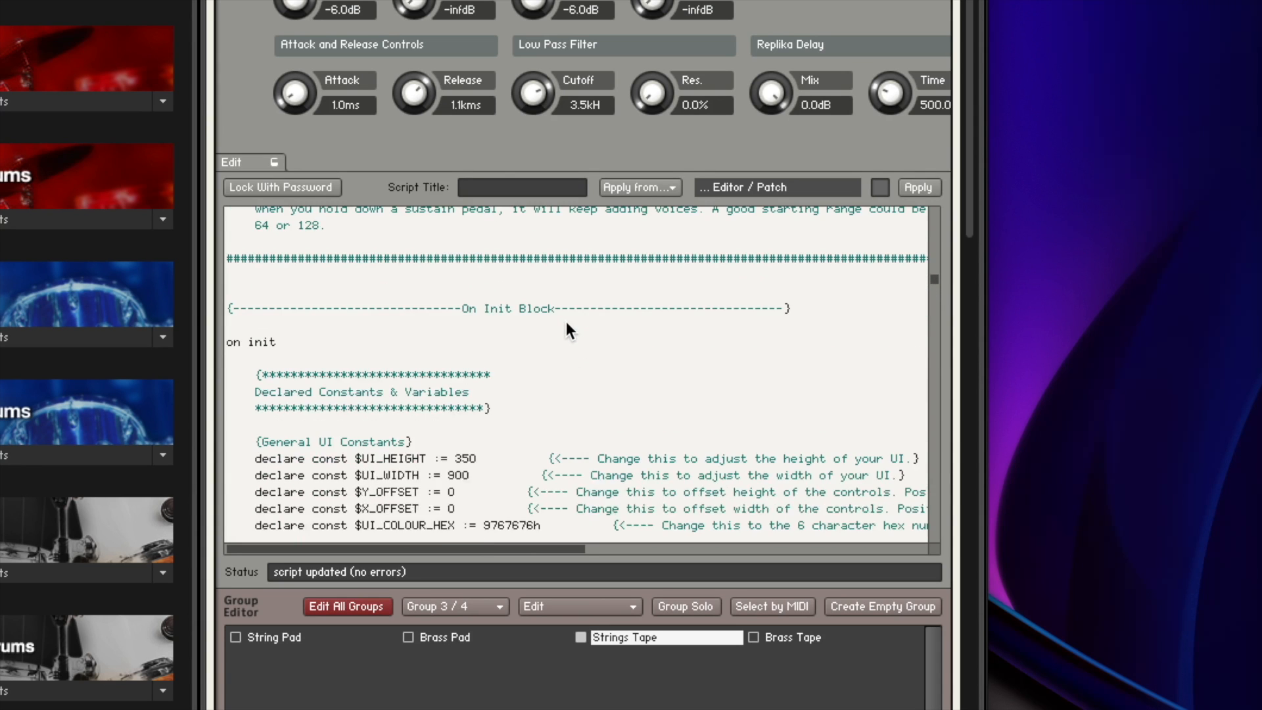
pyautogui.scroll(-2, 566, 322)
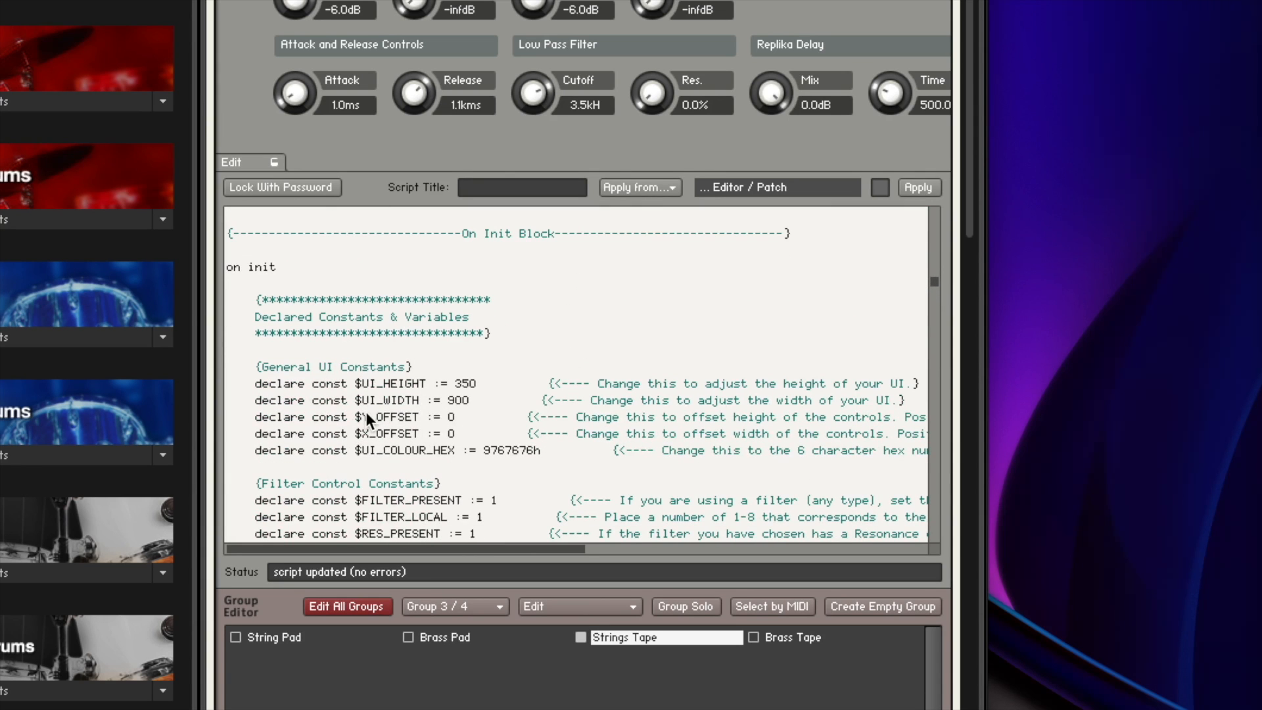
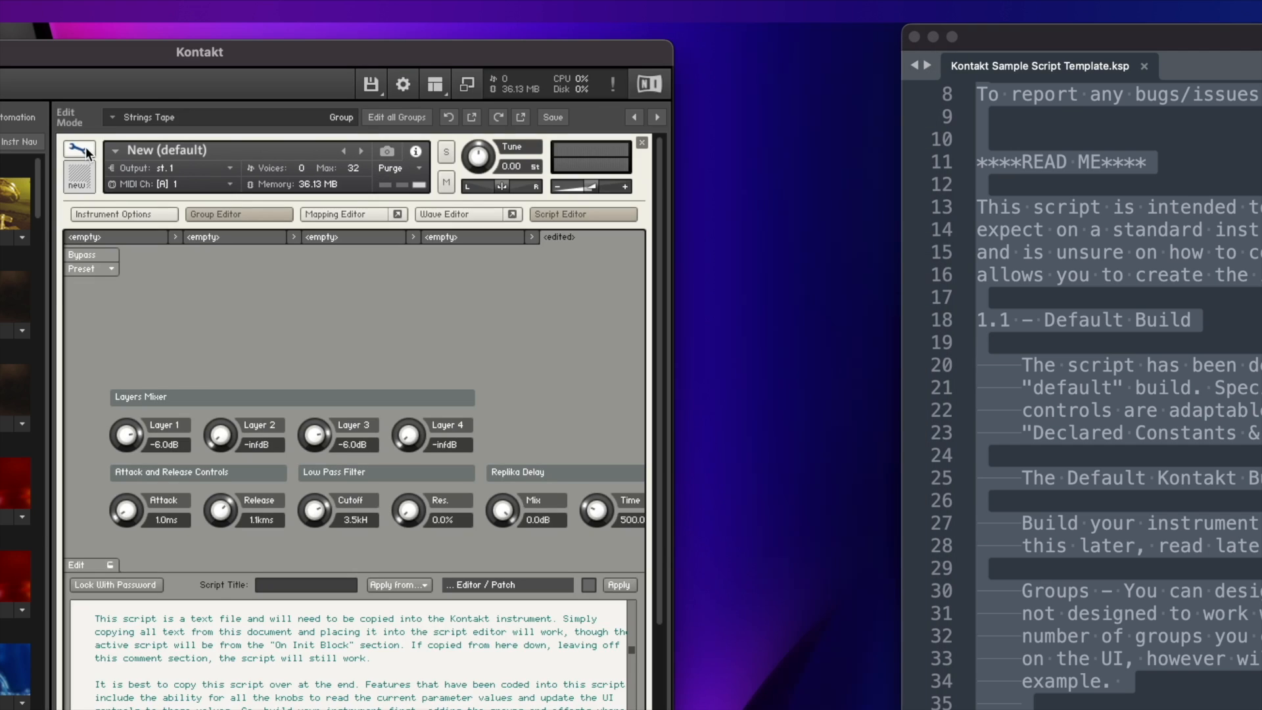
# Step: Set Mellosaw Demo Background.png as the instrument wallpaper and close the instrument options
pyautogui.click(108, 208)
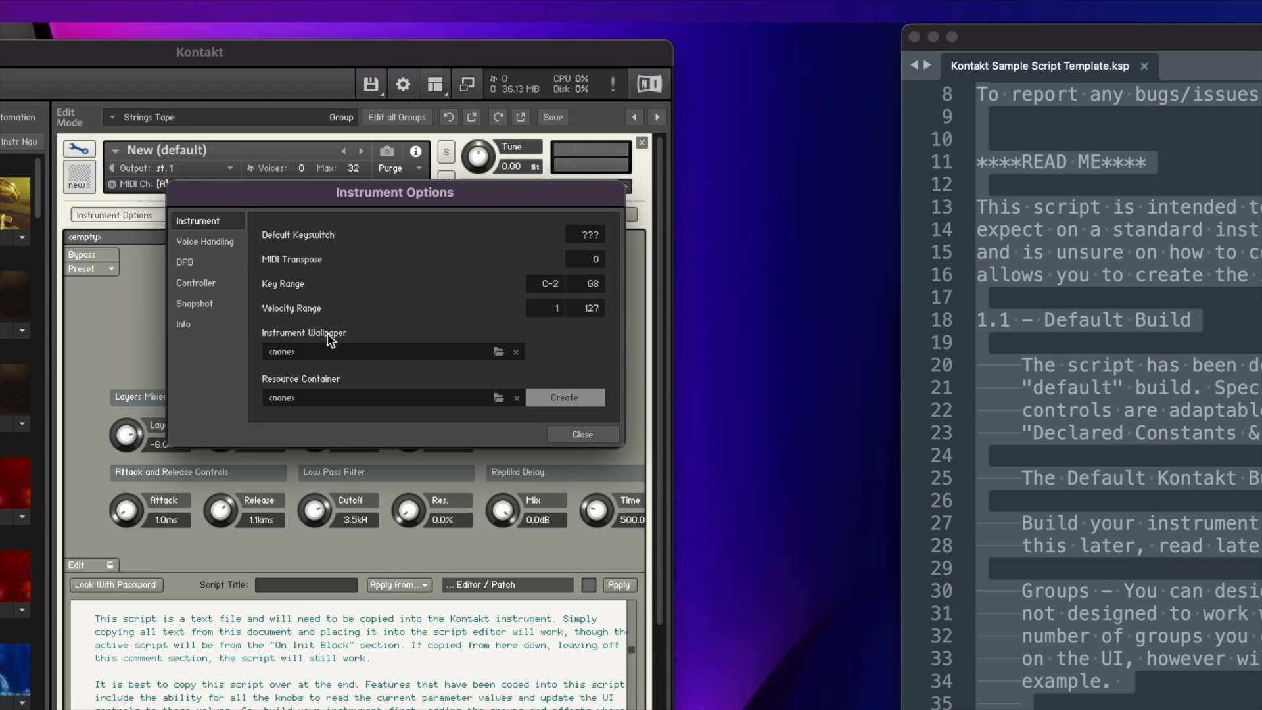
pyautogui.click(498, 353)
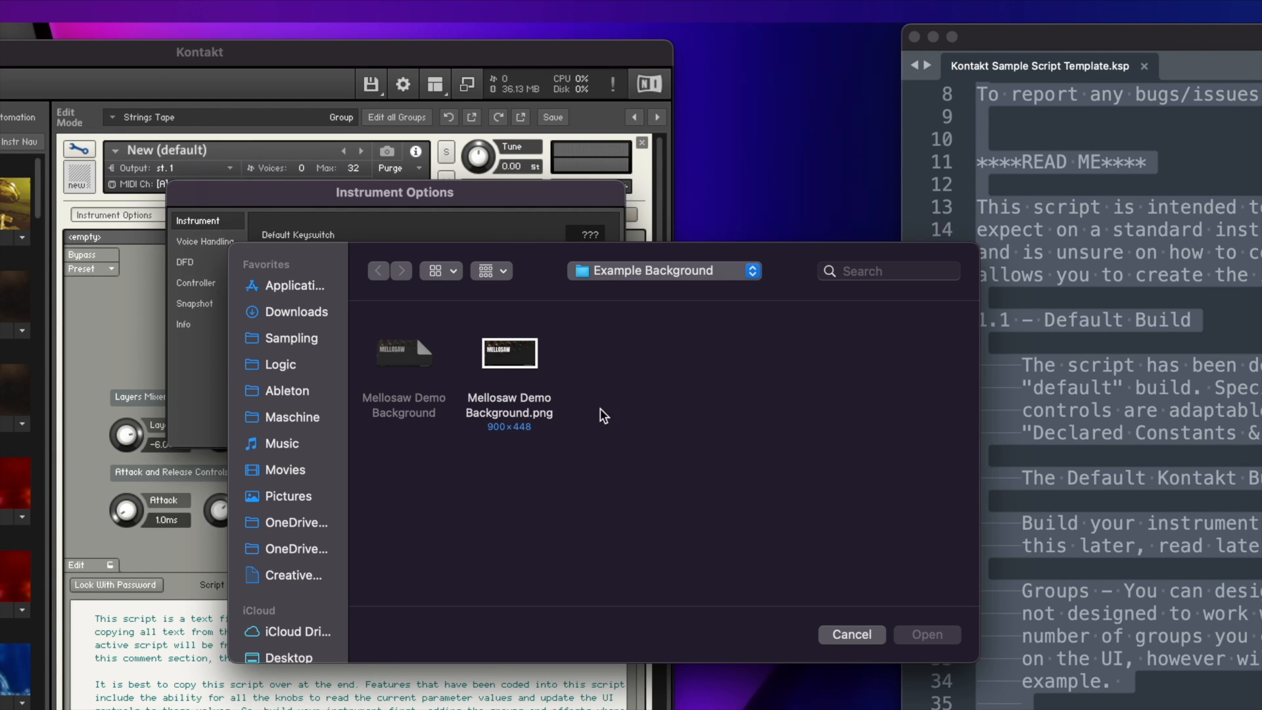
pyautogui.doubleClick(526, 355)
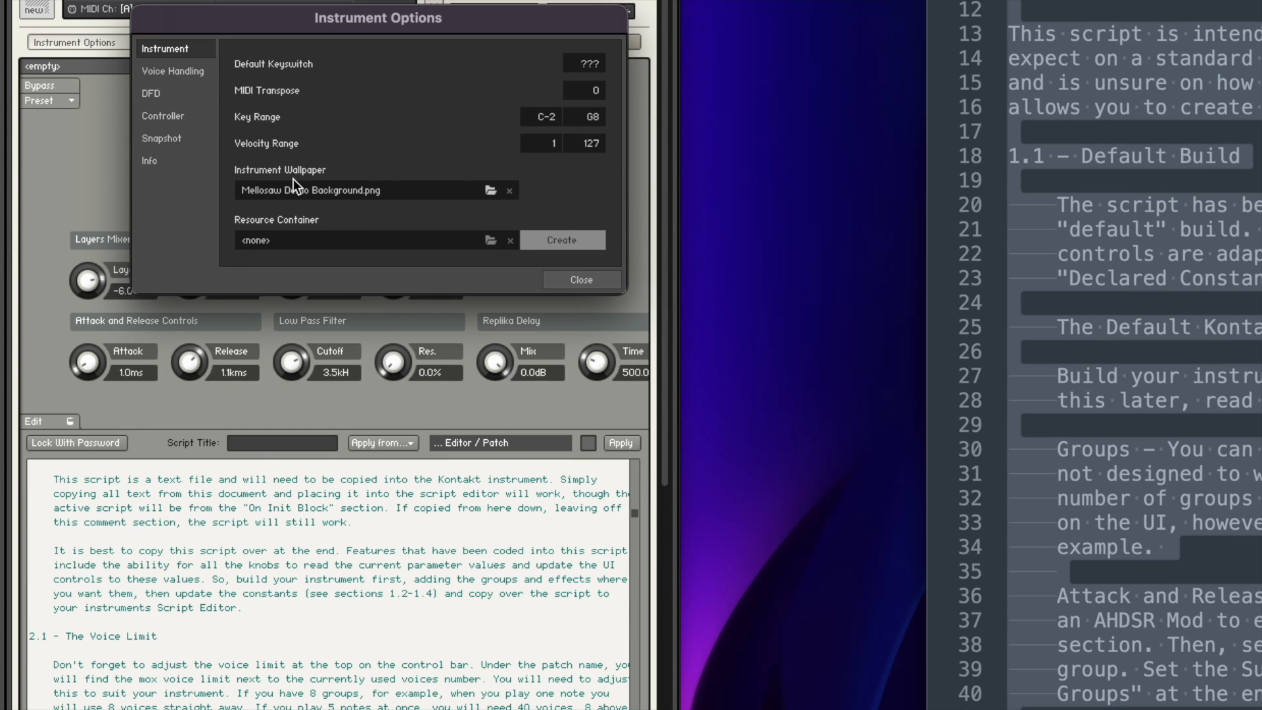
pyautogui.click(602, 275)
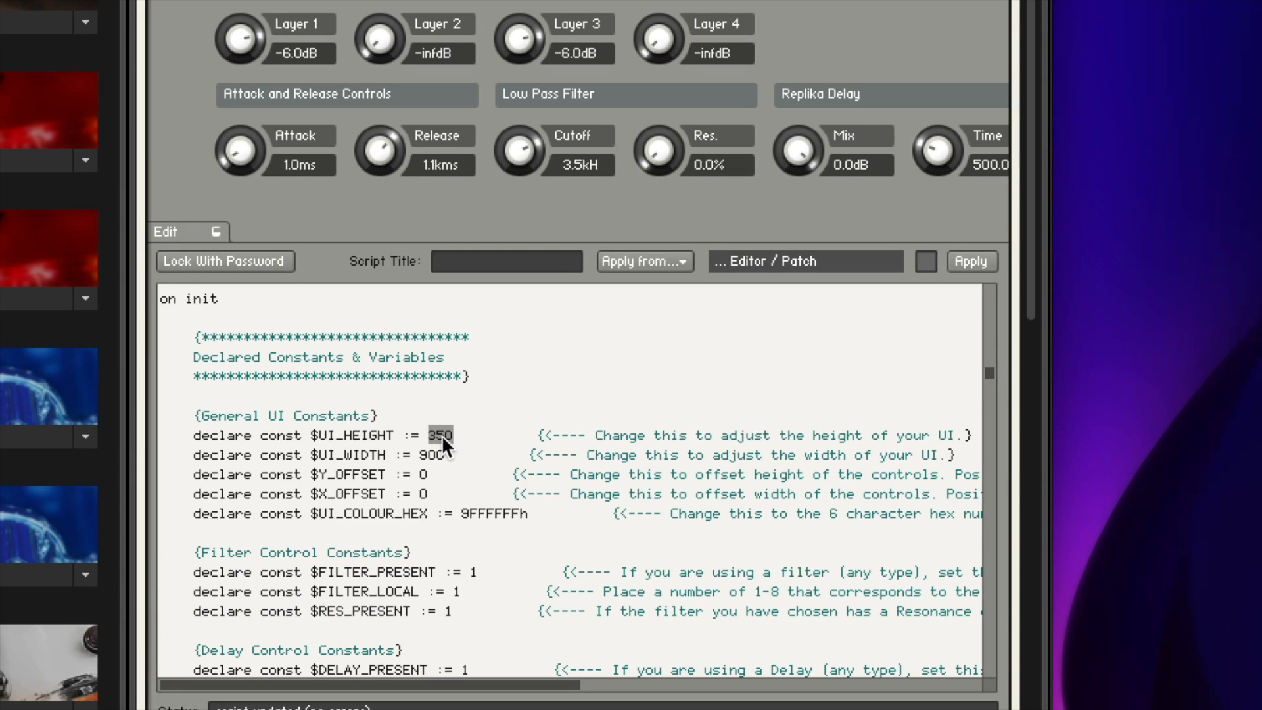
# Step: Set the $UI_HEIGHT constant to 380, apply the script, and show the performance view
pyautogui.write('380')
pyautogui.click(965, 261)
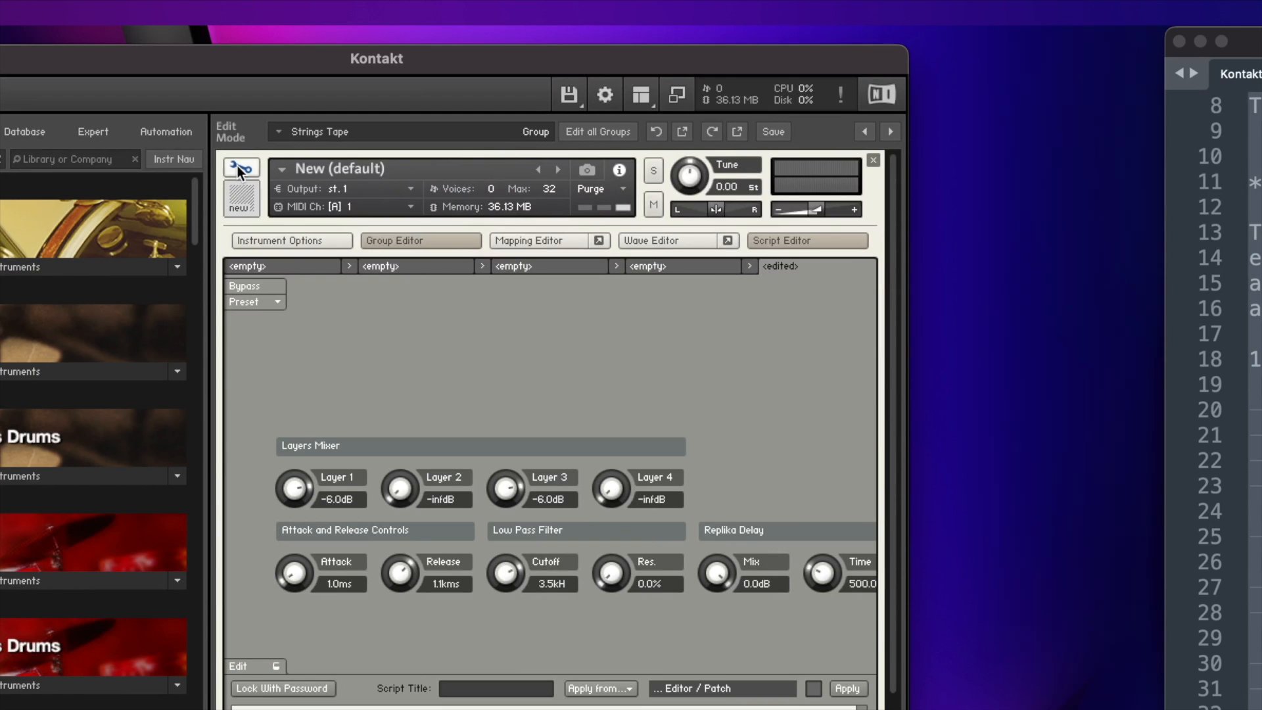
pyautogui.click(238, 167)
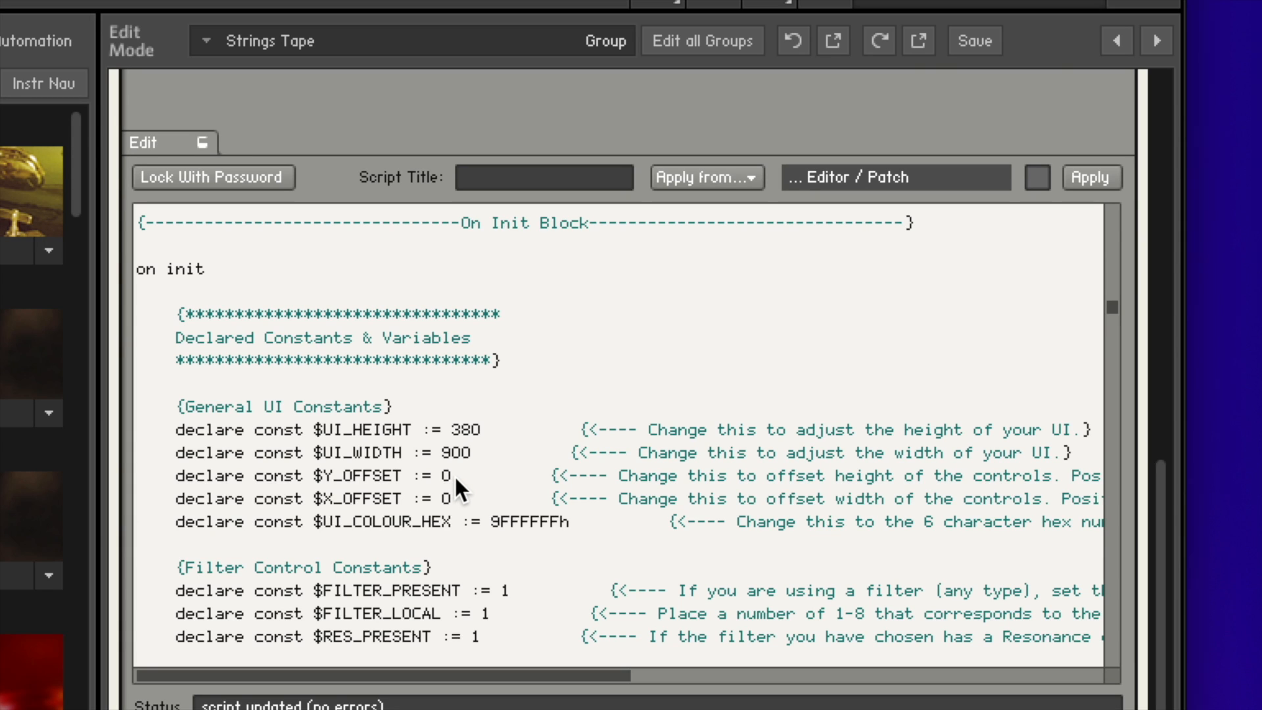
# Step: Set the $Y_OFFSET constant to 20, apply the script, and show the repositioned controls in the performance view
pyautogui.write('20')
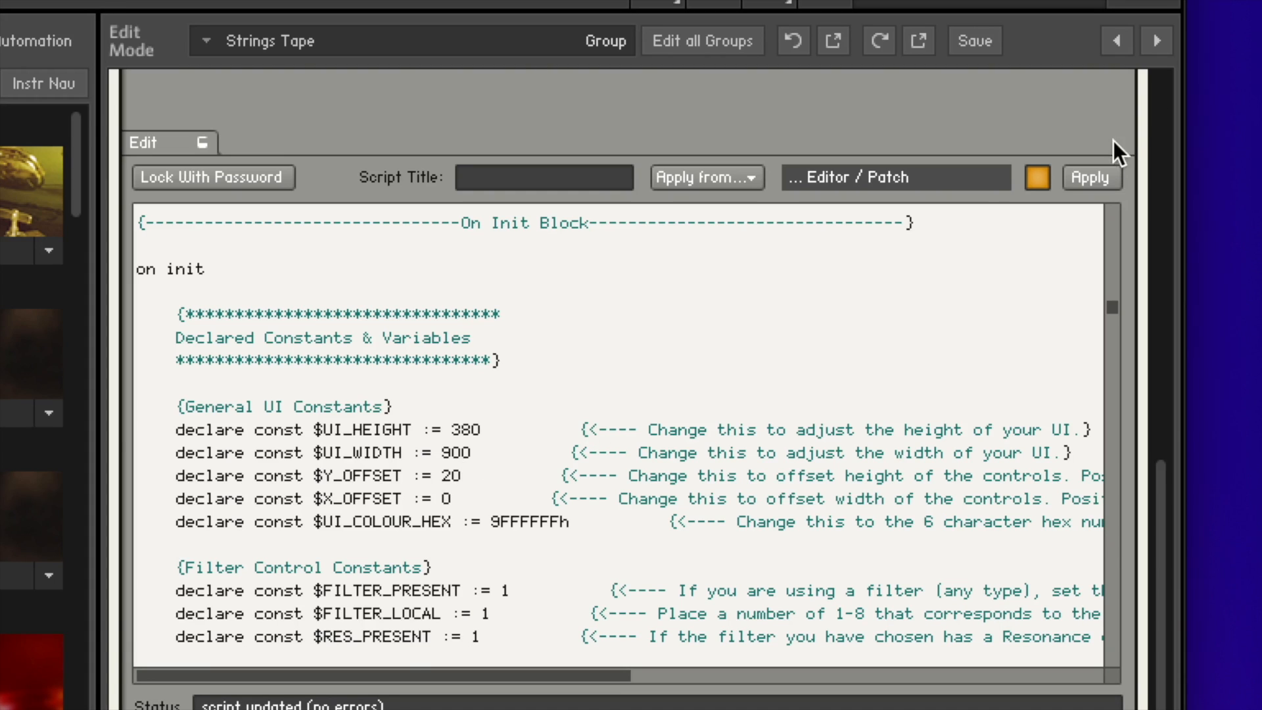
pyautogui.click(1092, 177)
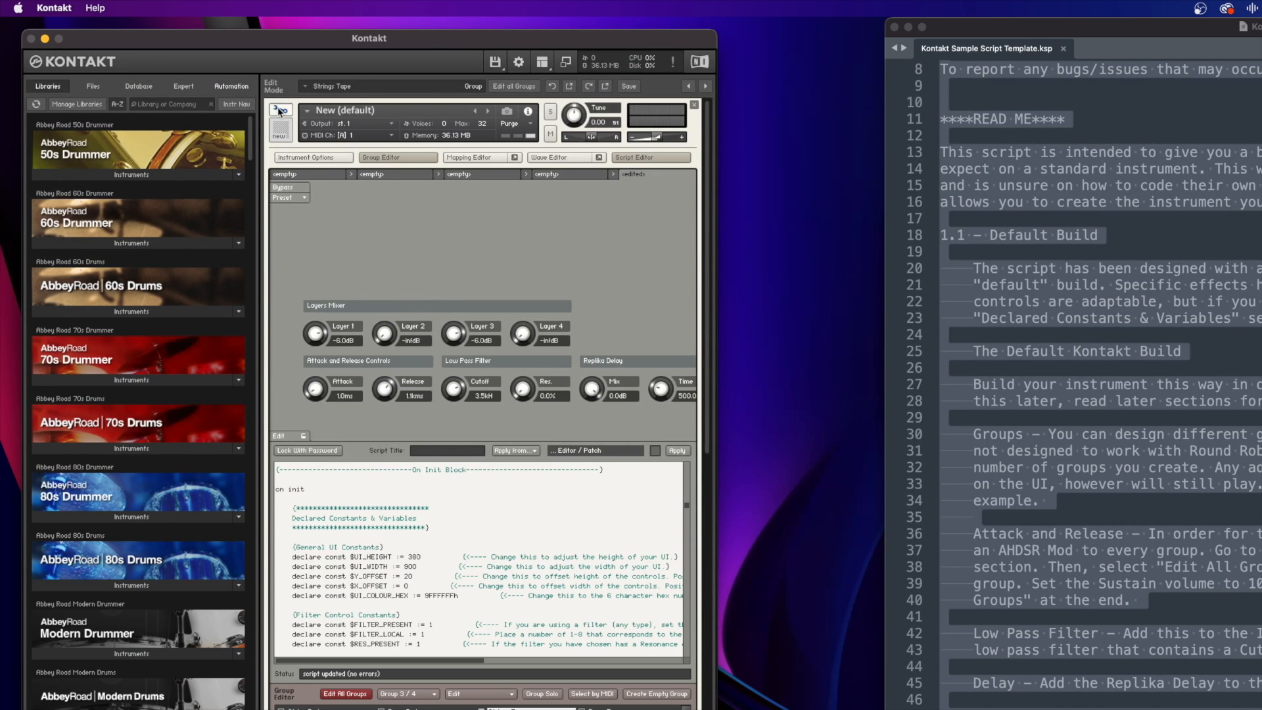
pyautogui.click(279, 111)
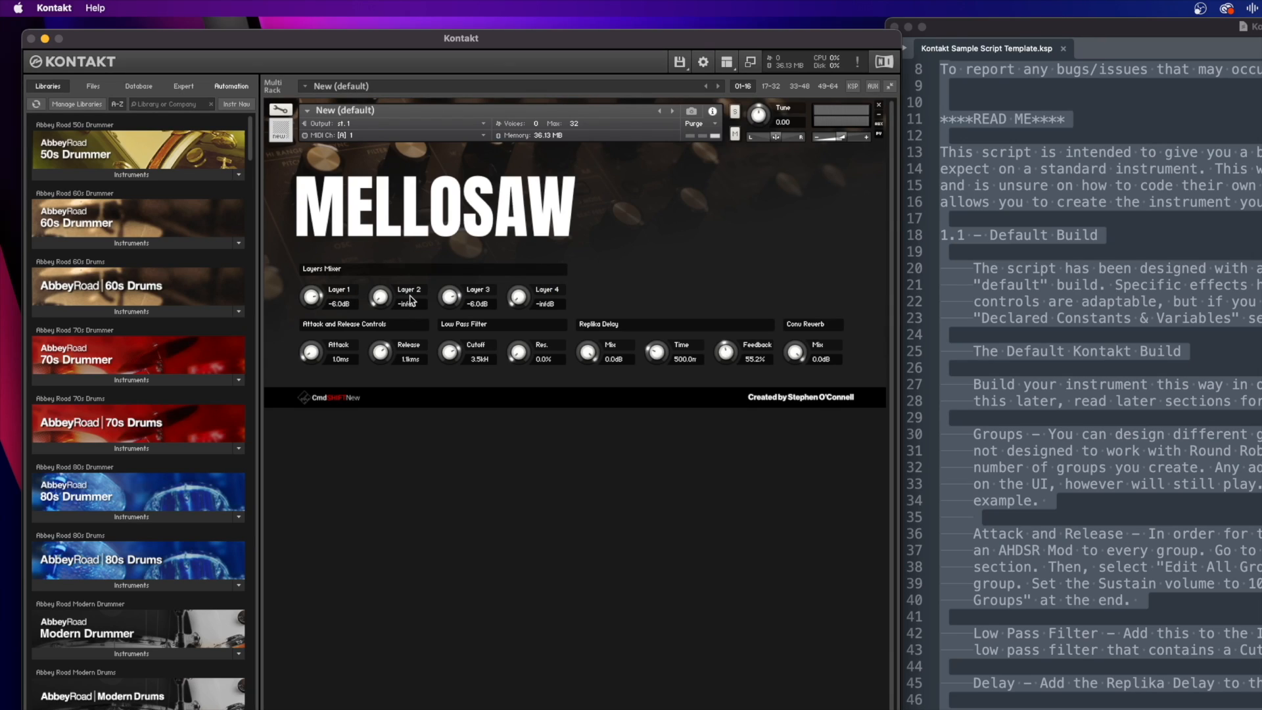
# Step: Set the script's names for groups 1 to 4 to Strings, Brass, S Tape and B Tape, and apply the script
pyautogui.click(283, 112)
pyautogui.scroll(-5, 459, 435)
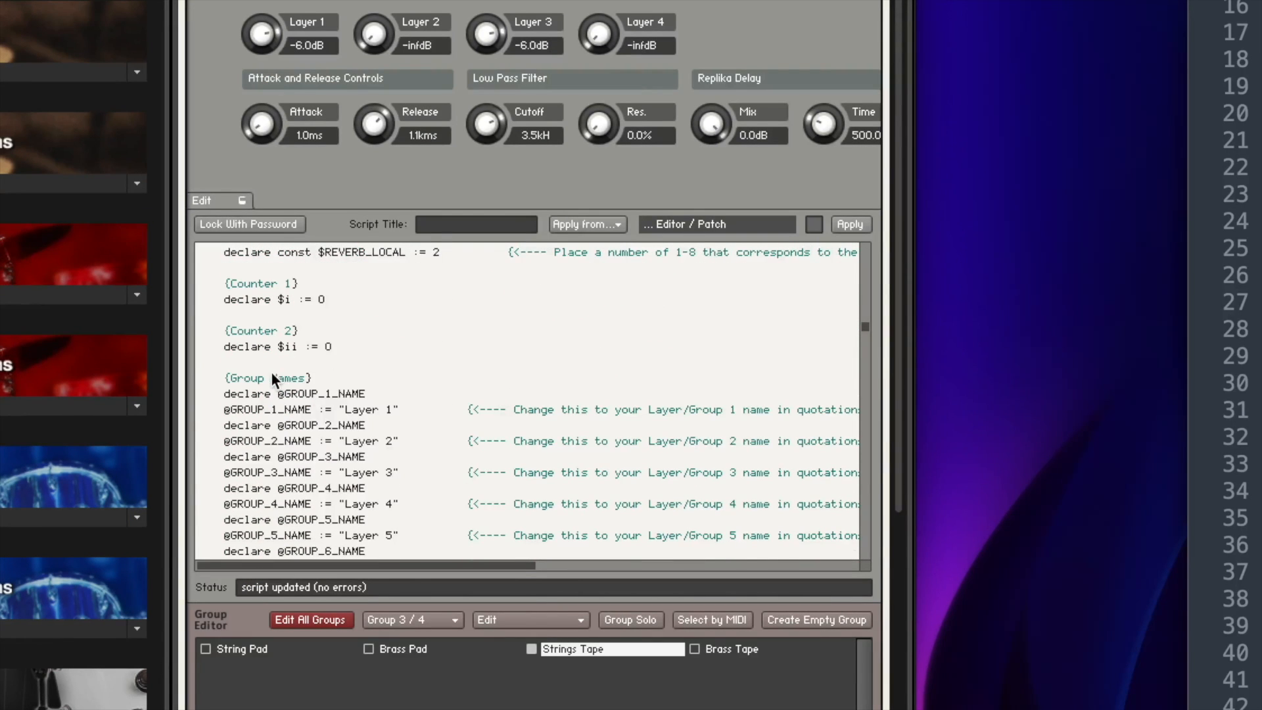
pyautogui.scroll(-2, 378, 374)
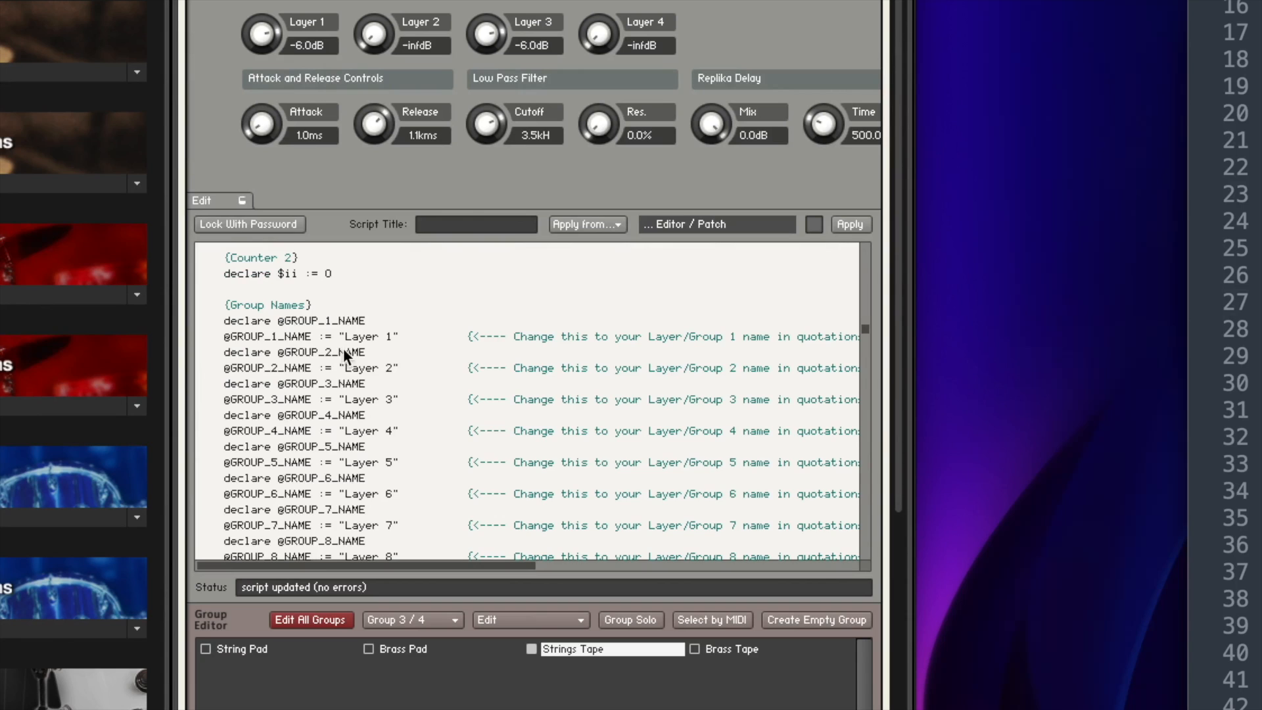
pyautogui.scroll(-1, 369, 362)
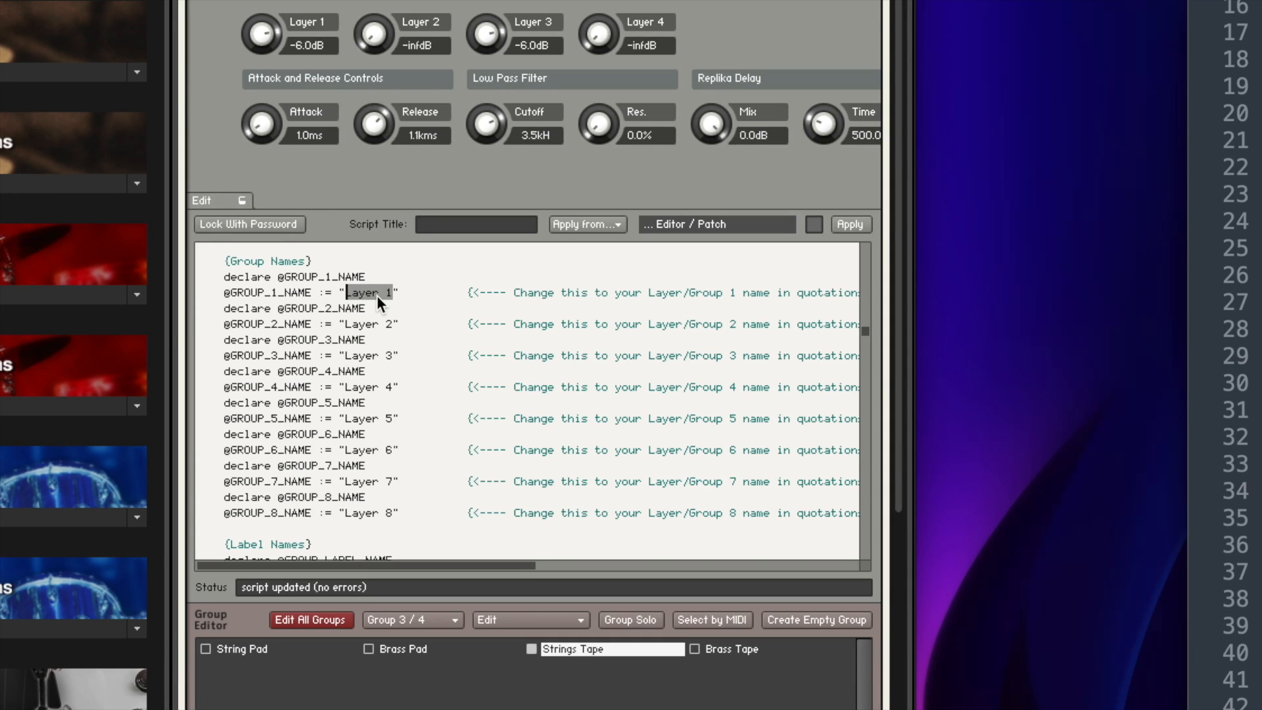
pyautogui.write('Strings')
pyautogui.write('Brass')
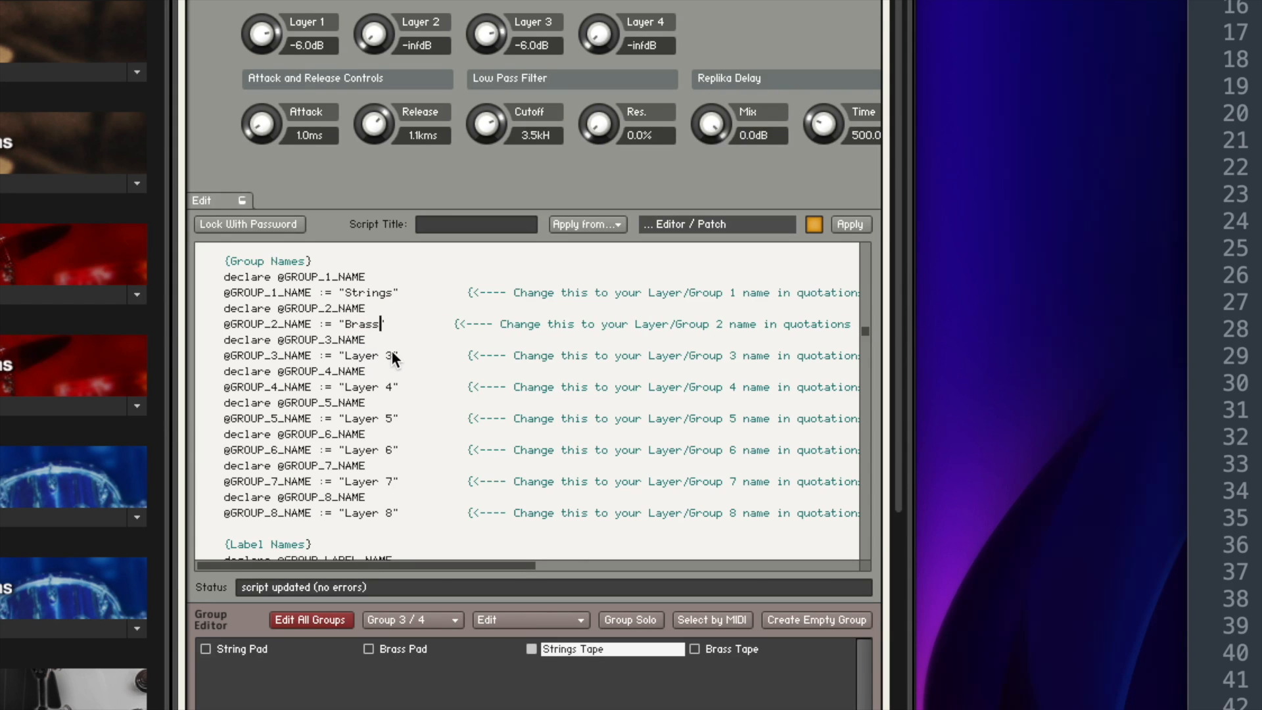
pyautogui.moveTo(392, 352); pyautogui.dragTo(388, 357)
pyautogui.write('S Tape')
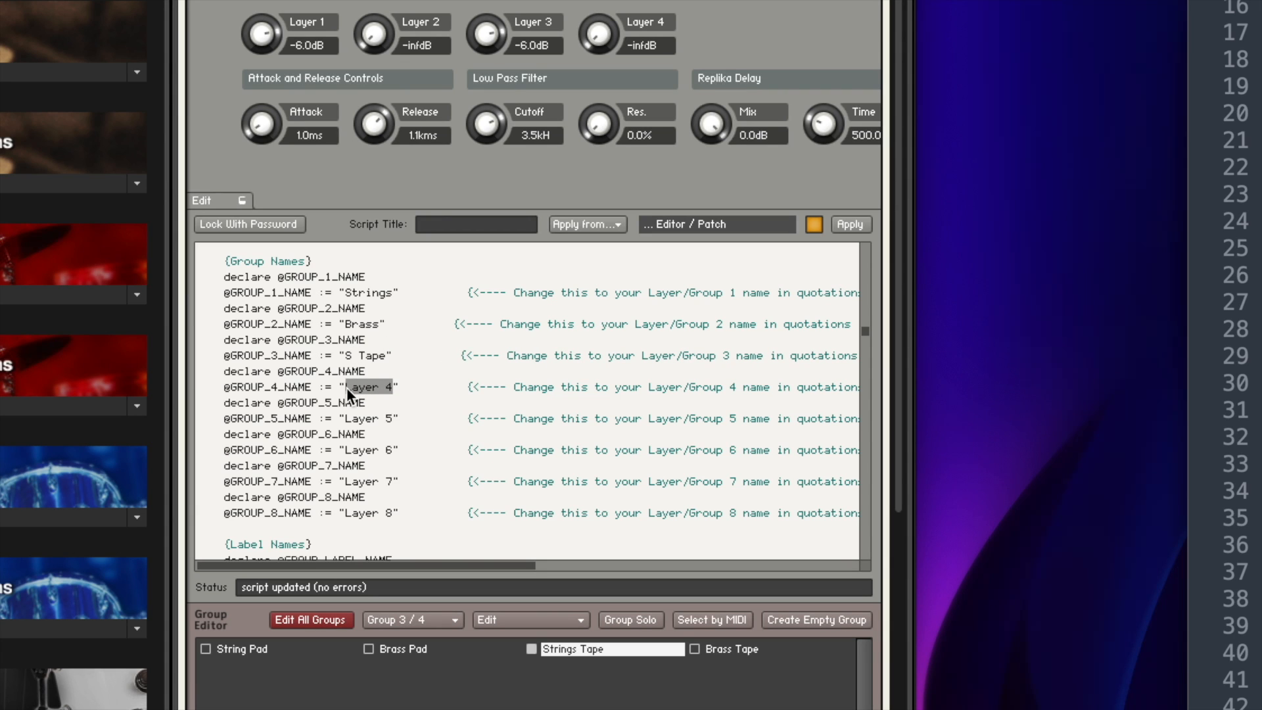
pyautogui.write('B Tape')
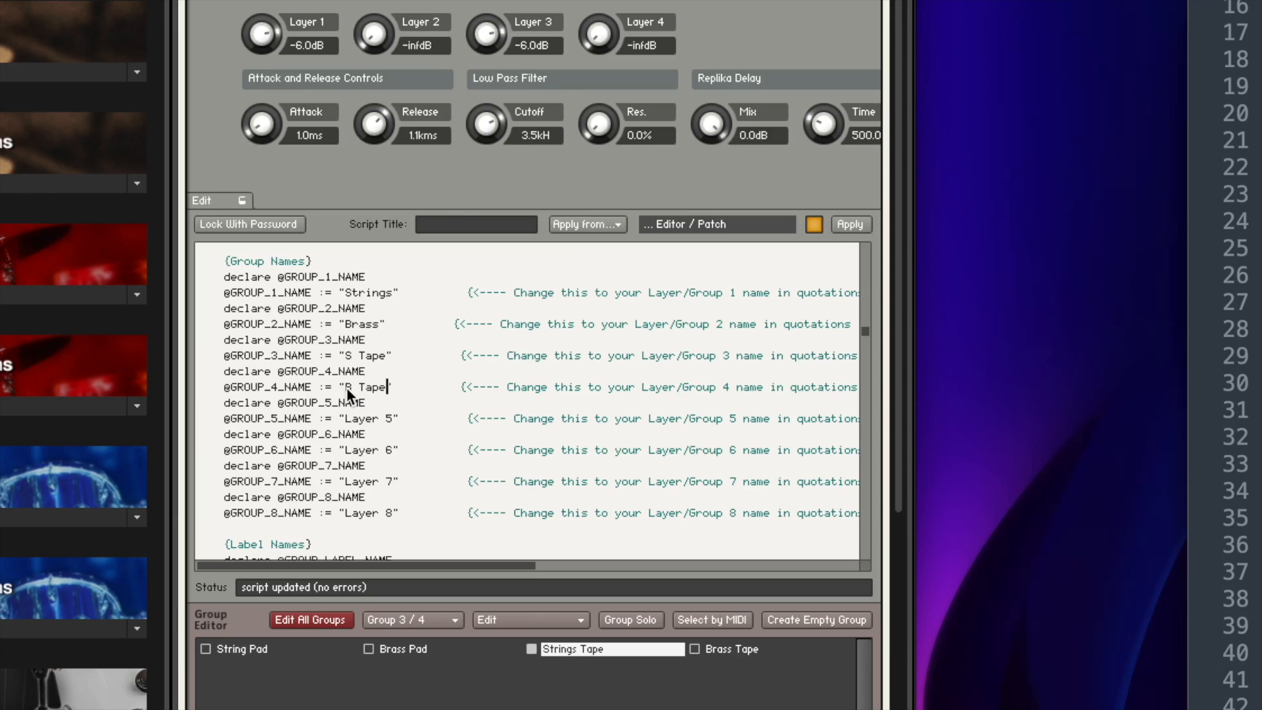
pyautogui.click(839, 221)
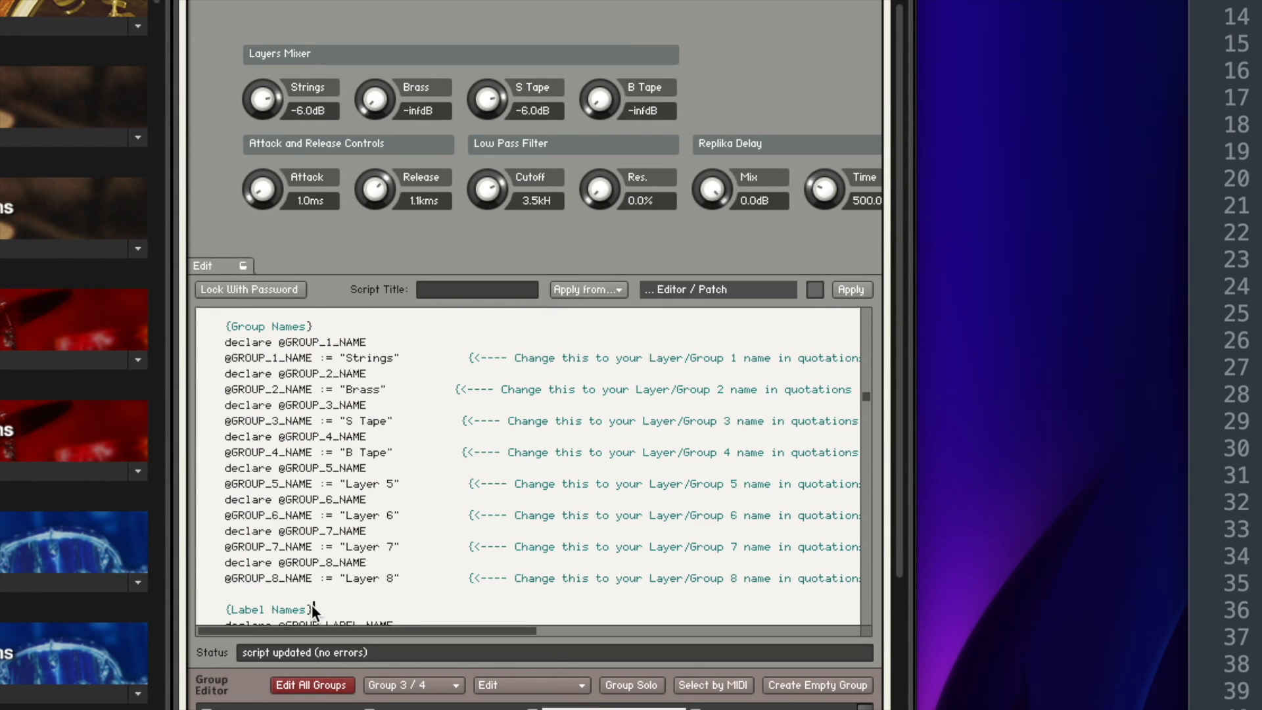
pyautogui.scroll(-3, 321, 598)
pyautogui.scroll(-1, 322, 597)
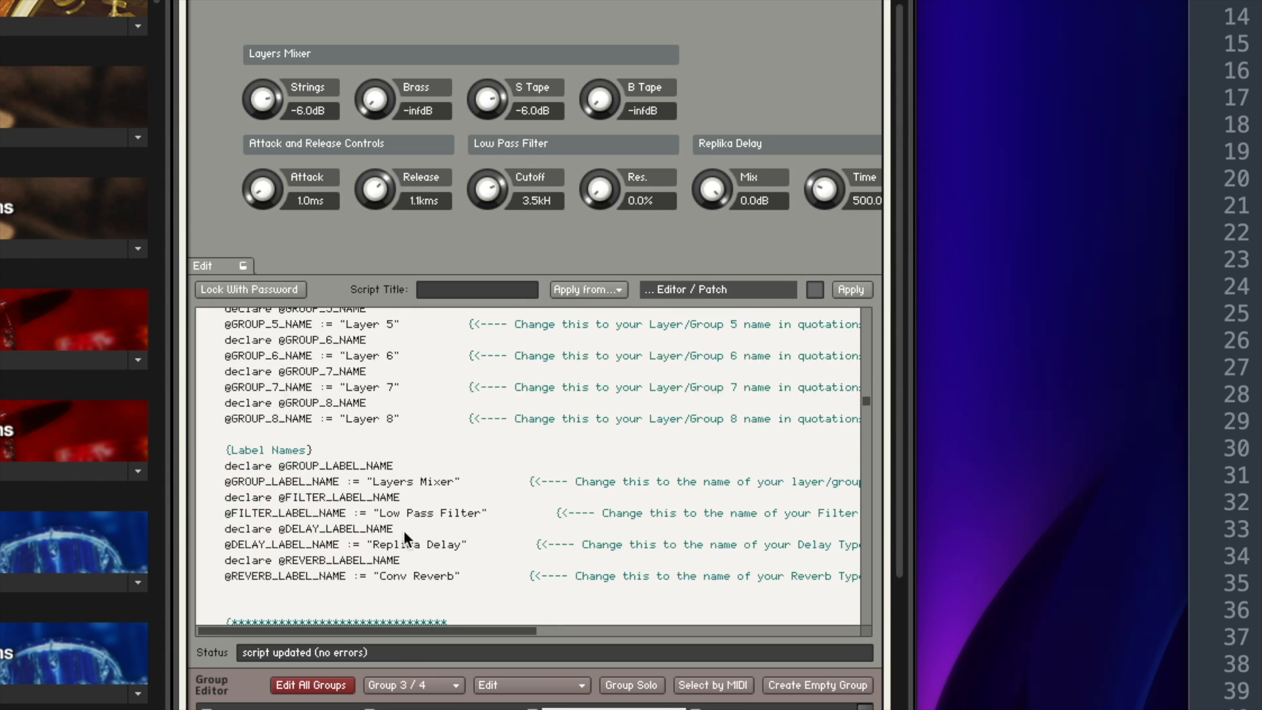
pyautogui.doubleClick(401, 479)
pyautogui.write('Textures')
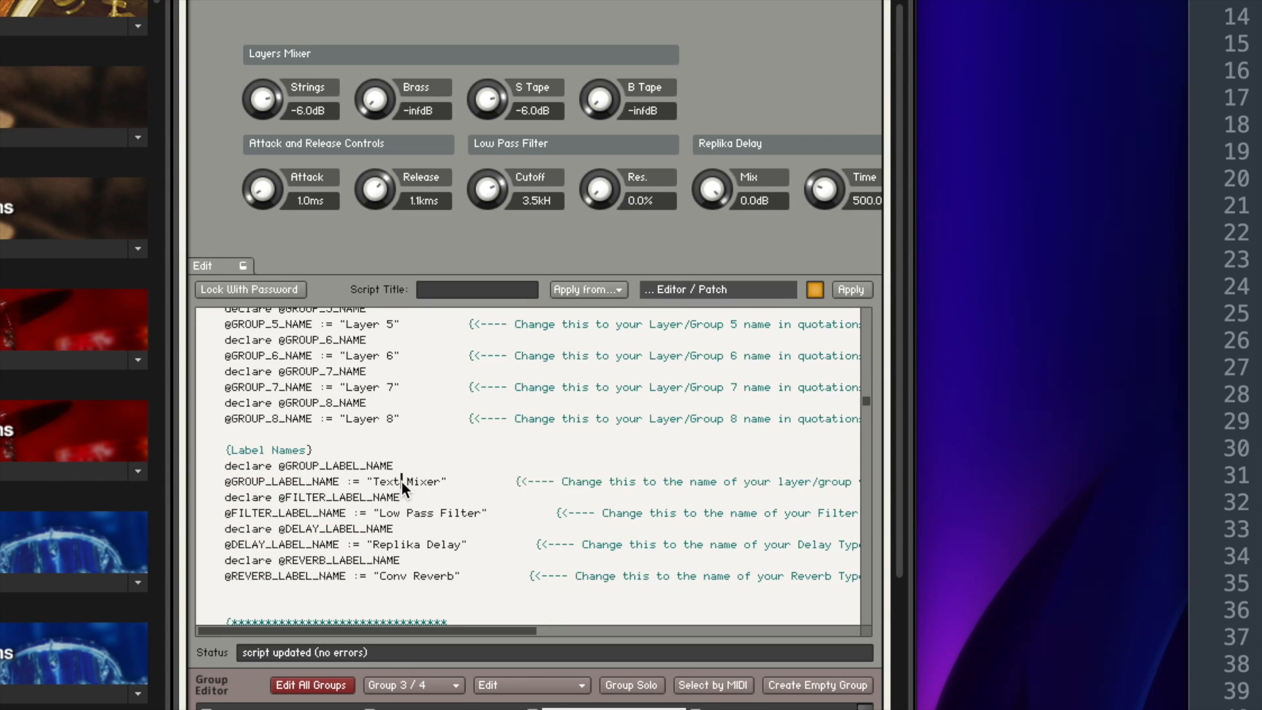
pyautogui.click(848, 289)
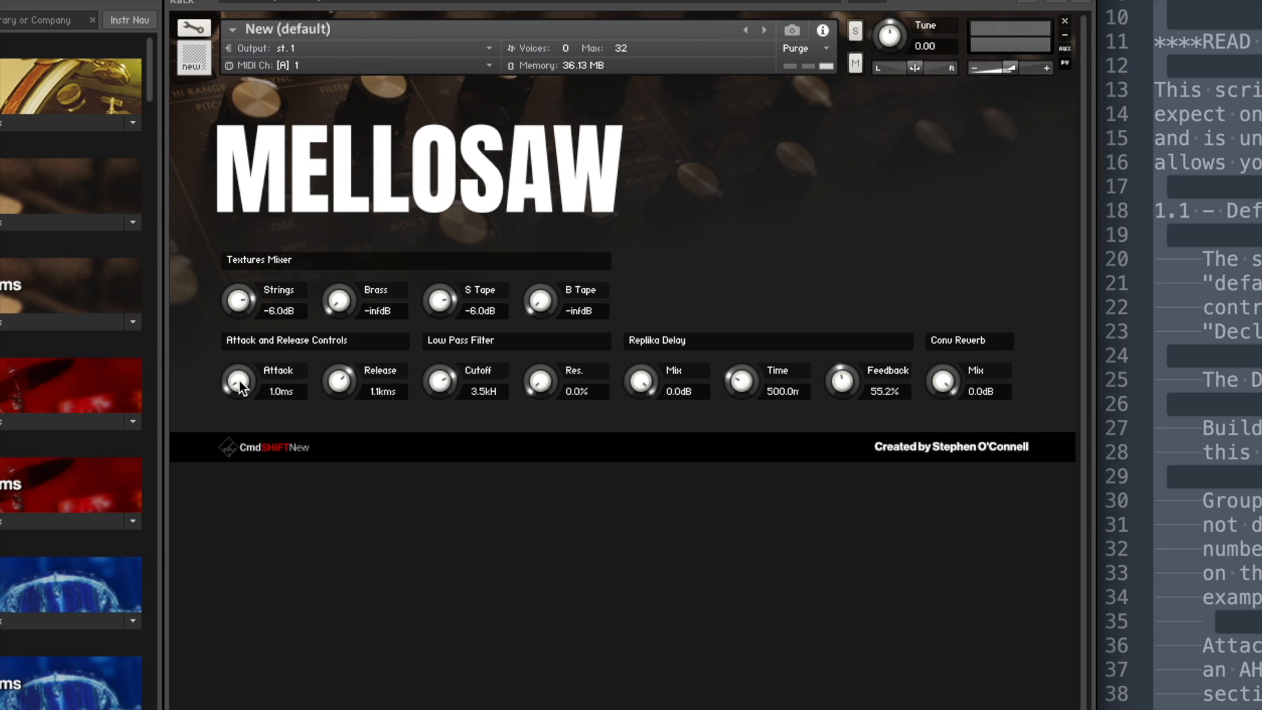
# Step: Try the performance controls by raising Attack to about 859.1 ms and resonance to about 44.1%, and lowering the low-pass filter cutoff
pyautogui.moveTo(240, 384); pyautogui.dragTo(239, 231)
pyautogui.moveTo(538, 355); pyautogui.dragTo(533, 297)
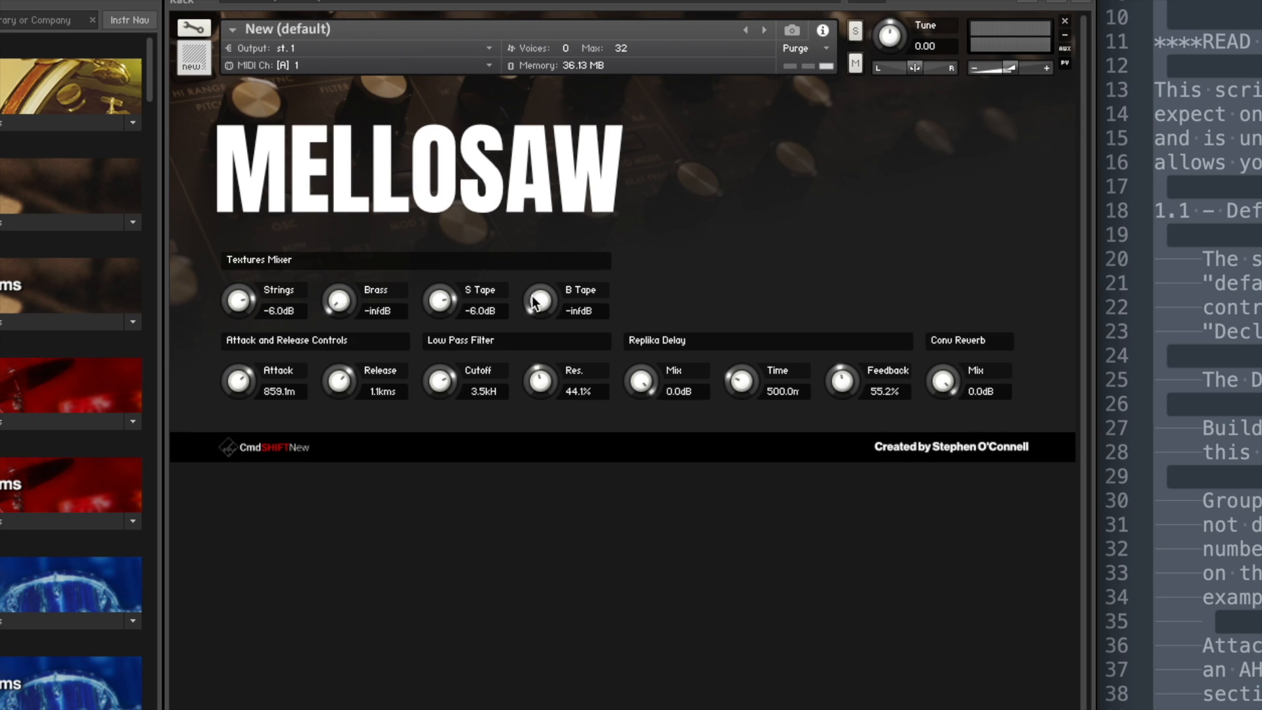
pyautogui.moveTo(448, 374); pyautogui.dragTo(449, 498)
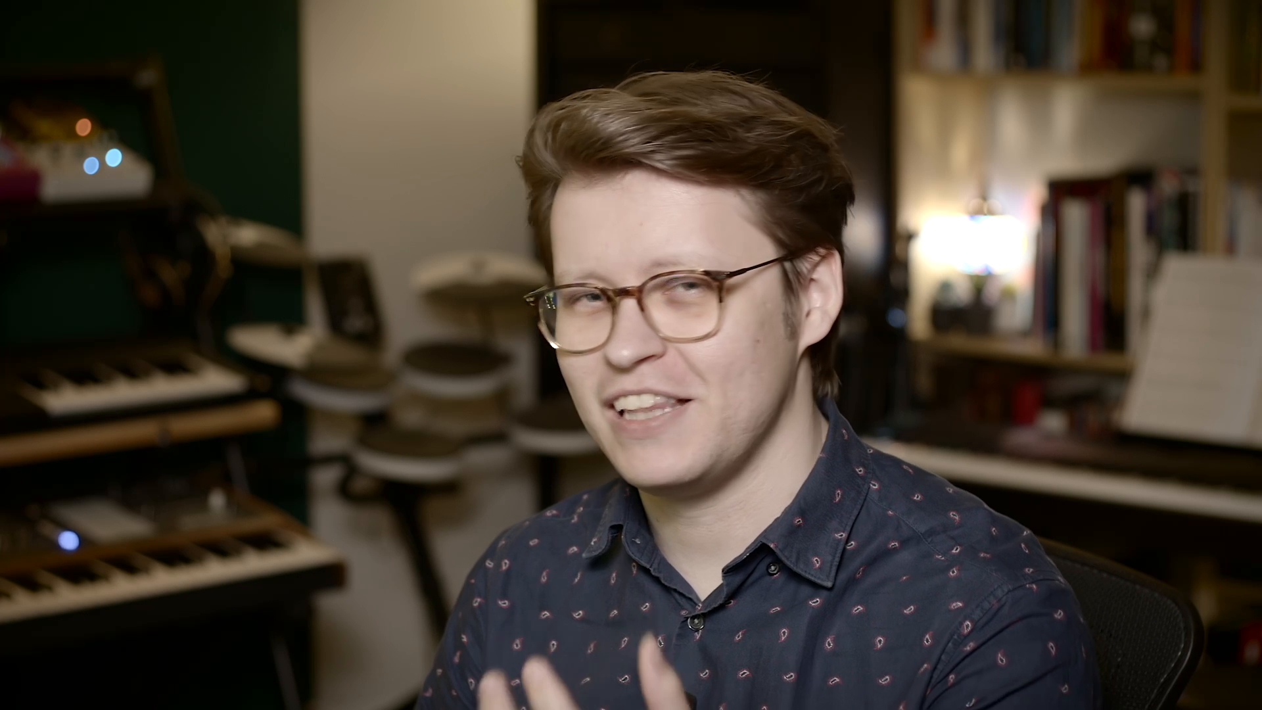